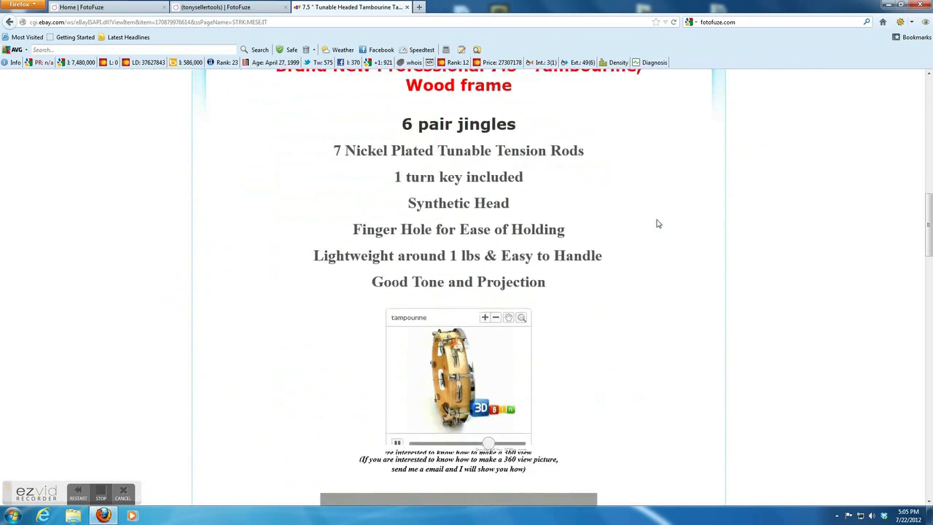
scroll(656, 223, "down", 3)
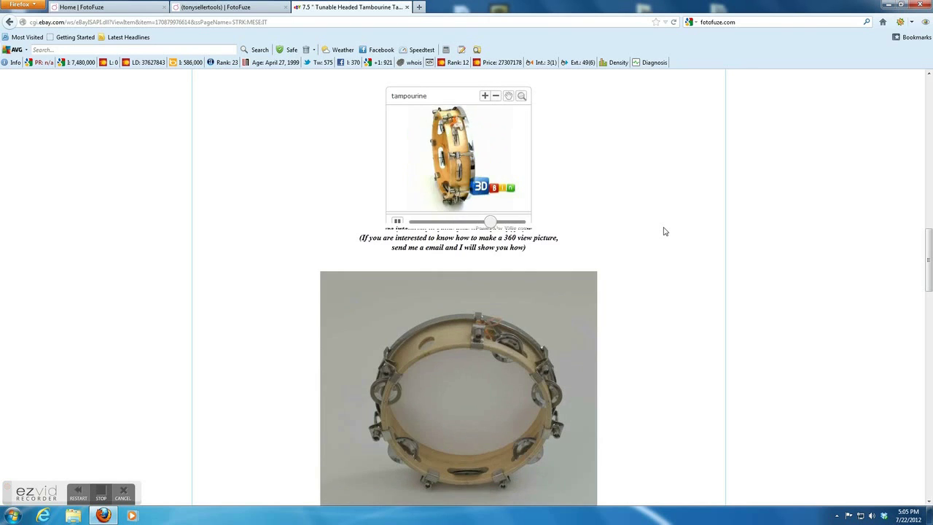
Step: Review the eBay tambourine listing's 360° view, then switch to the 'Home | FotoFuze' tab
scroll(664, 231, "down", 1)
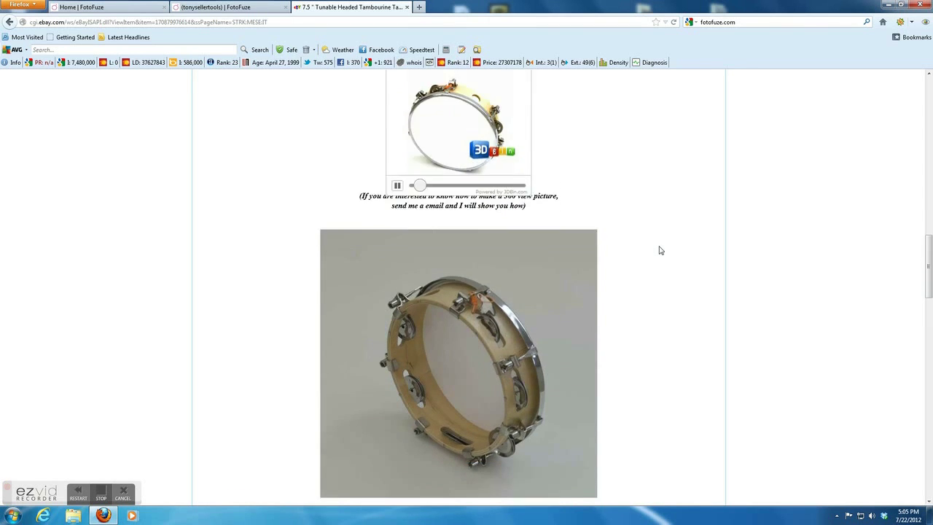
scroll(659, 250, "down", 2)
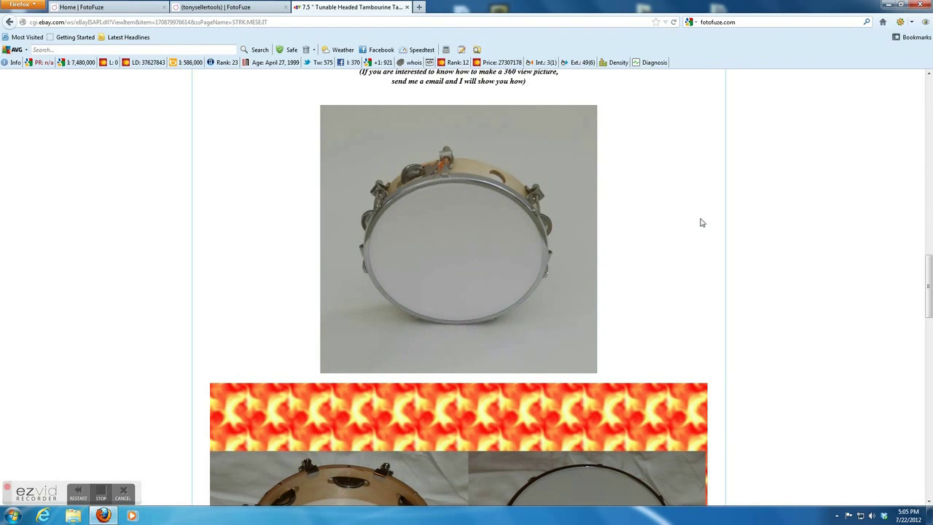
left_click(110, 7)
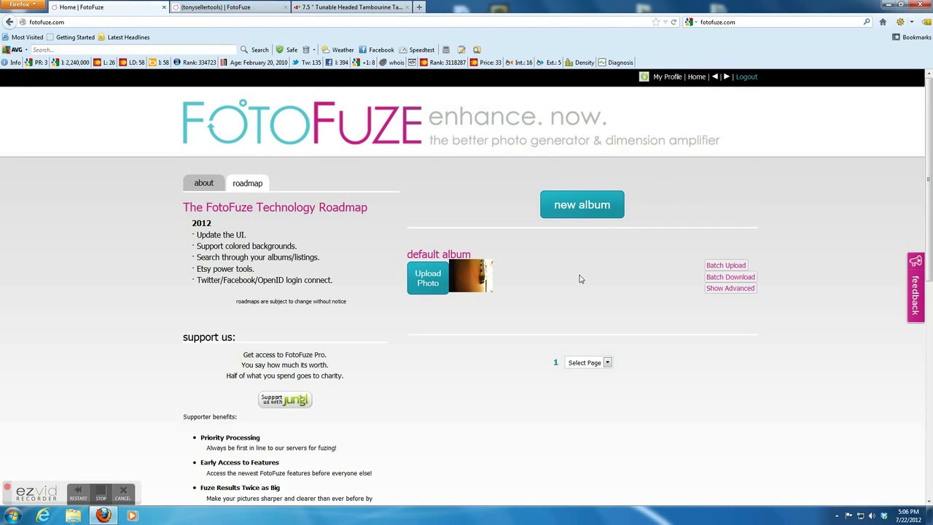
Step: Browse the FotoFuze home page, then open the profile page with the July 21, 2012 tambourine album
scroll(602, 279, "down", 2)
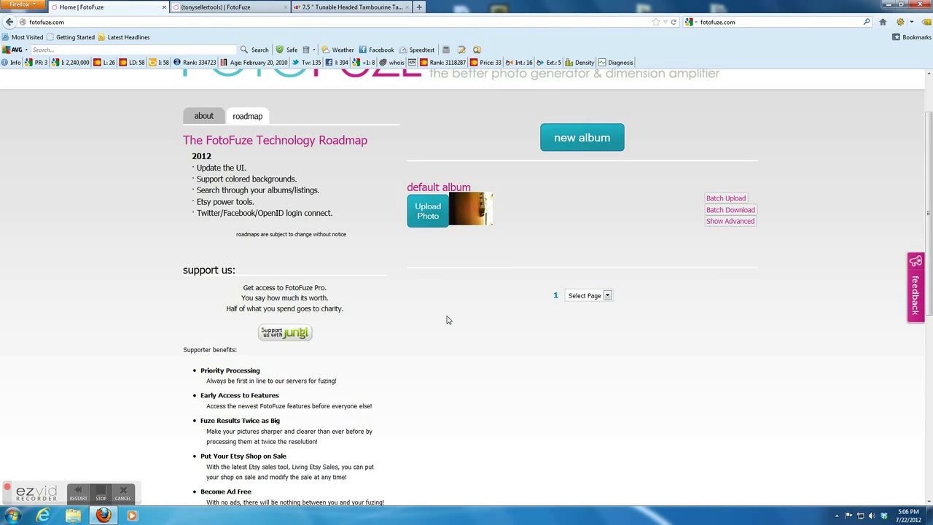
scroll(453, 316, "up", 4)
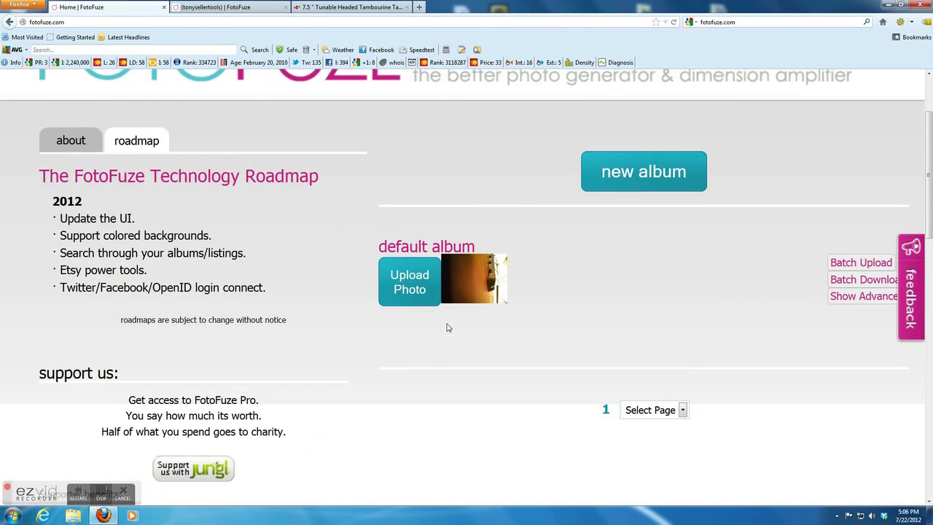
scroll(628, 451, "up", 1)
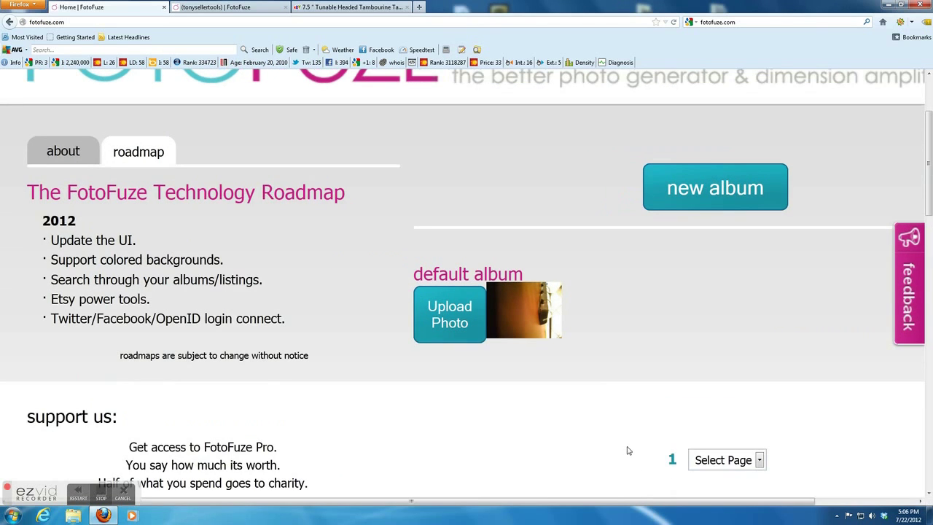
scroll(762, 504, "right", 2)
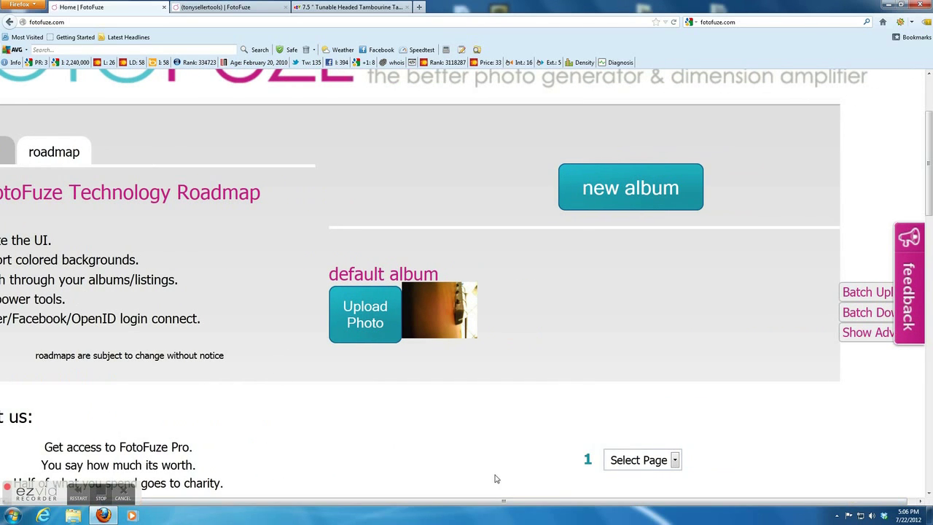
left_click_drag(436, 495, 312, 435)
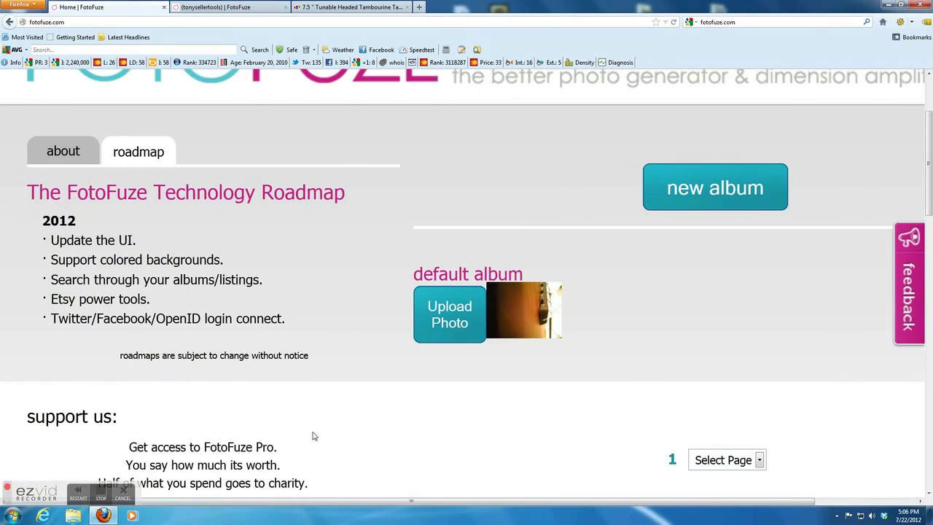
scroll(314, 437, "down", 5)
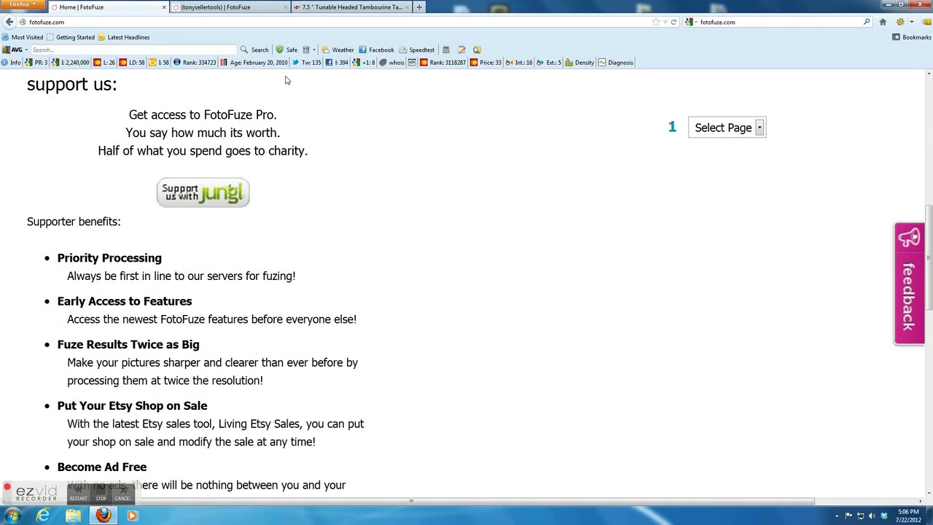
left_click(270, 7)
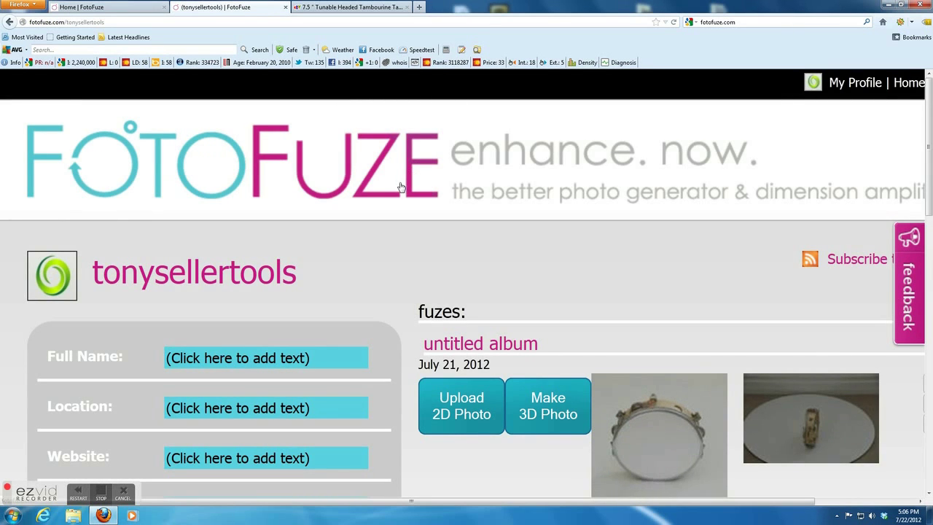
Step: Scroll to the July 13, 2012 untitled album and choose Make 3D Photo
scroll(400, 188, "down", 3)
mouse_move(676, 256)
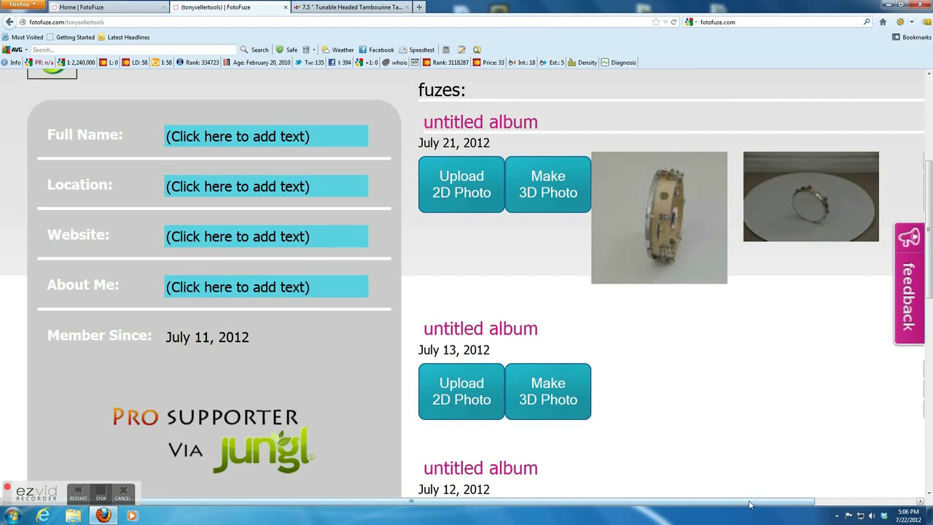
left_click_drag(749, 504, 820, 504)
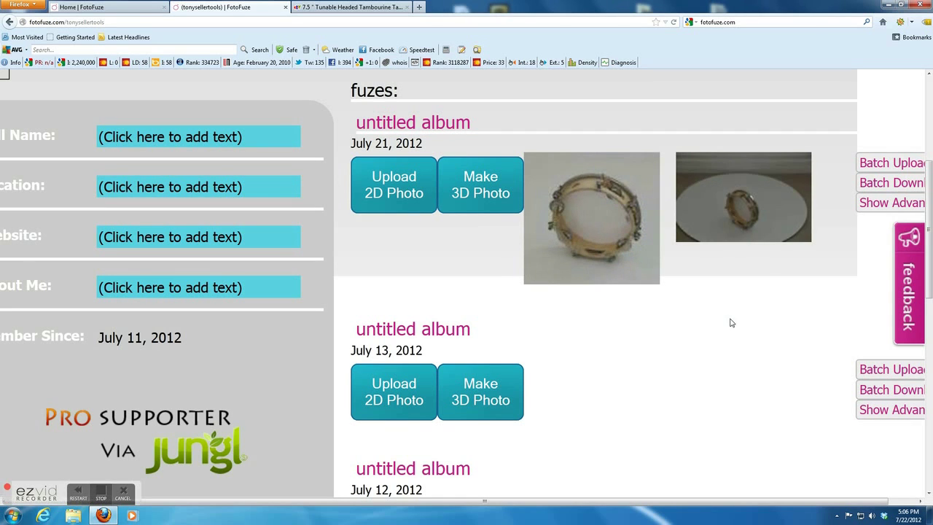
scroll(727, 340, "down", 3)
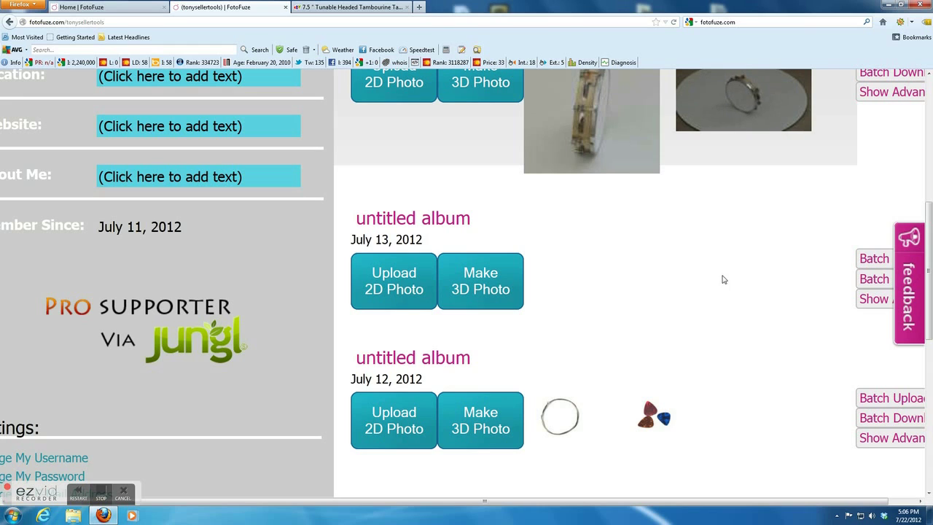
left_click(473, 290)
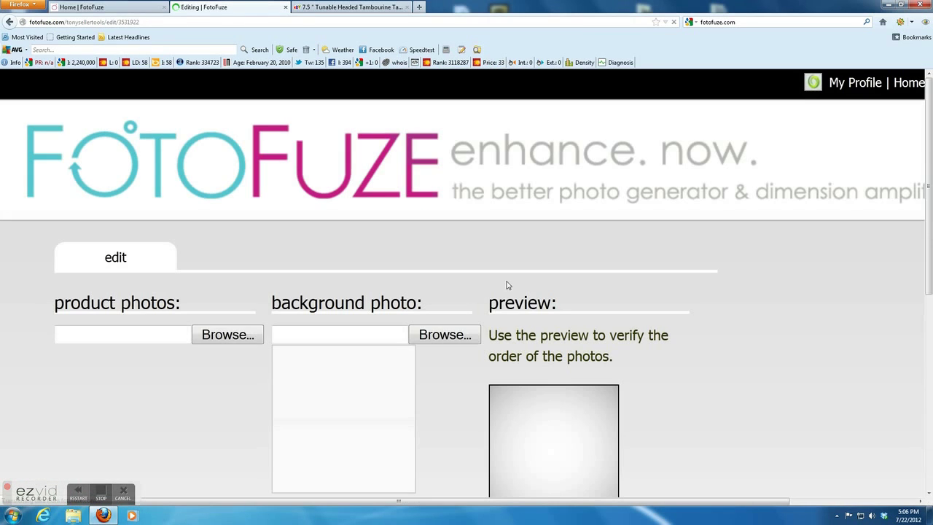
scroll(248, 271, "down", 3)
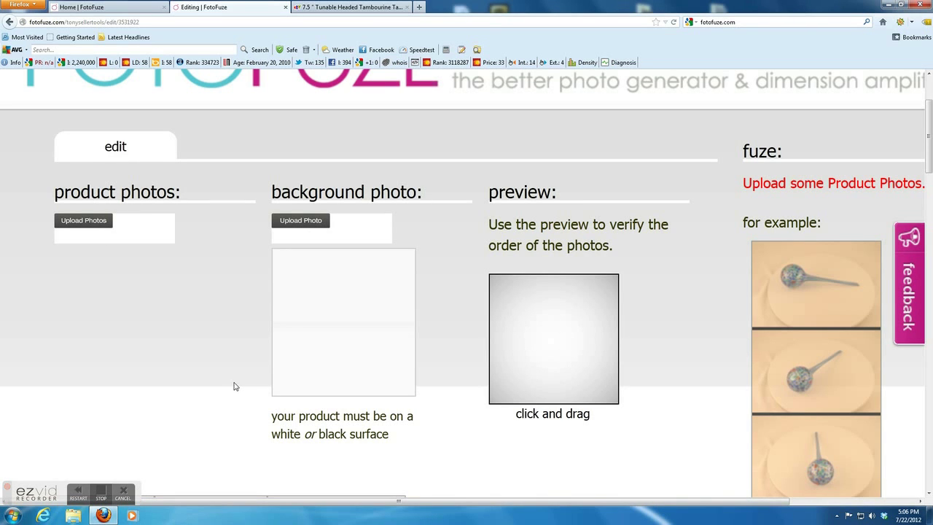
scroll(235, 386, "up", 3)
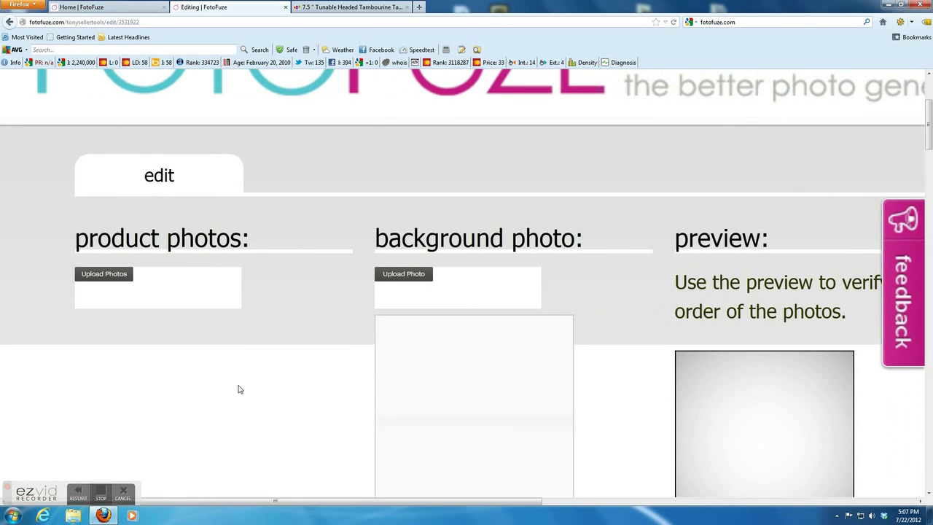
scroll(305, 346, "down", 3)
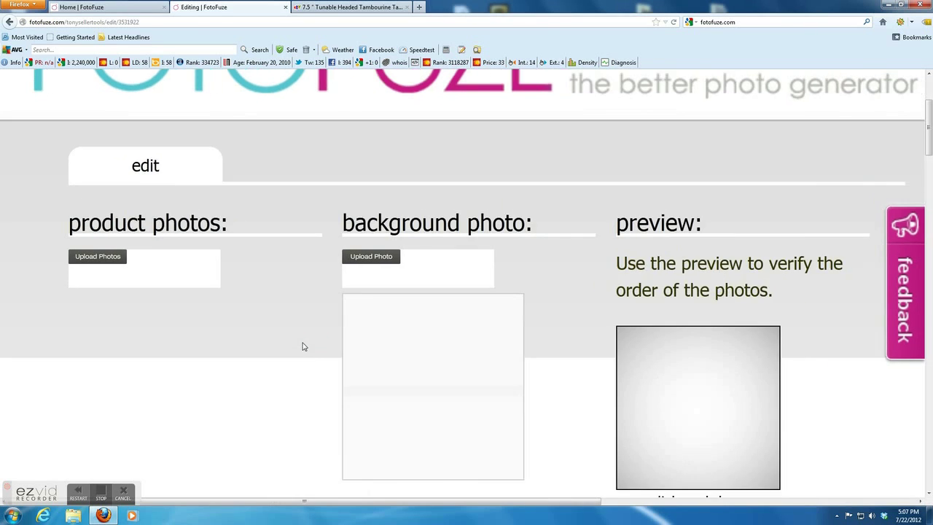
scroll(675, 368, "down", 1)
scroll(675, 368, "down", 1)
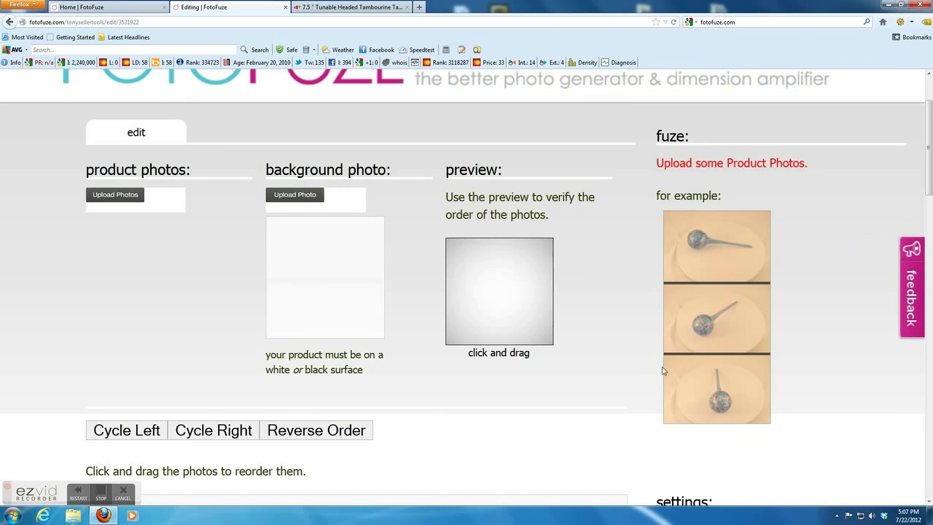
scroll(595, 378, "down", 1)
scroll(564, 372, "down", 5)
scroll(562, 372, "up", 1)
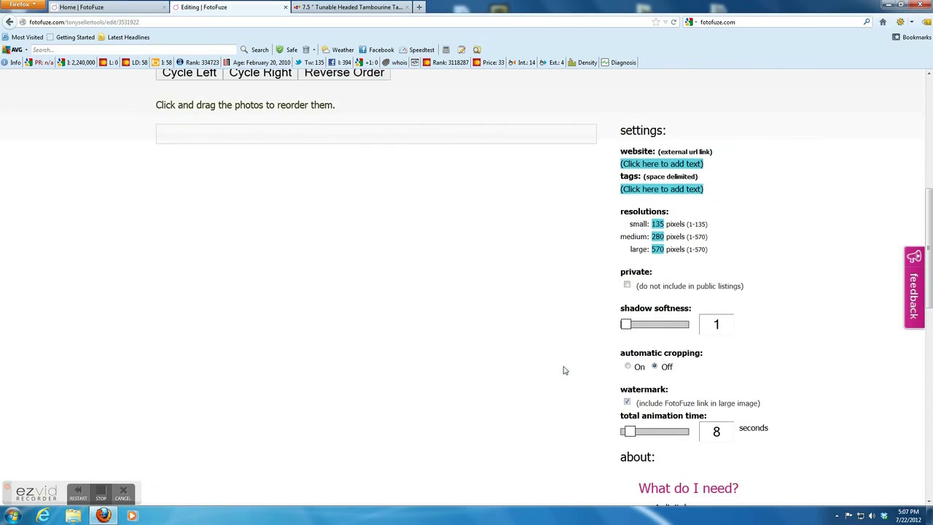
scroll(559, 365, "down", 1)
scroll(791, 290, "up", 1)
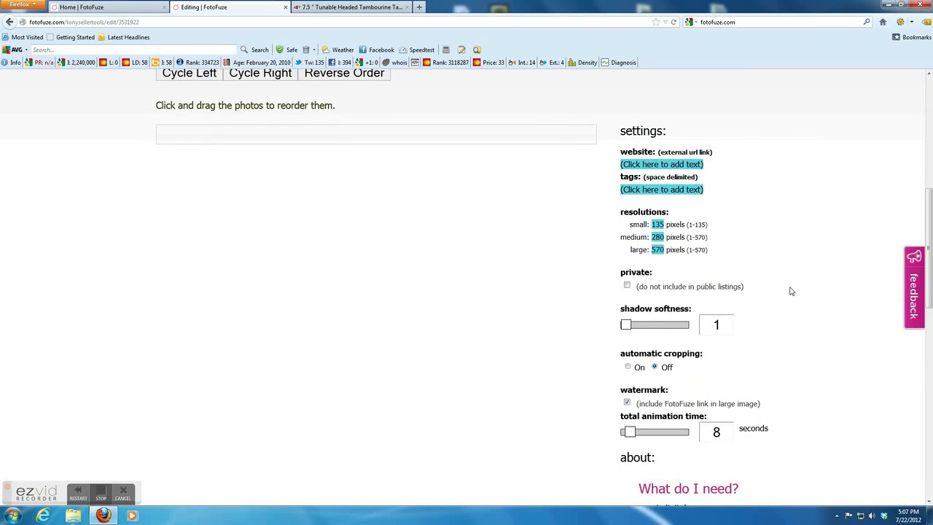
scroll(794, 284, "down", 1)
scroll(798, 278, "up", 4)
scroll(797, 278, "down", 2)
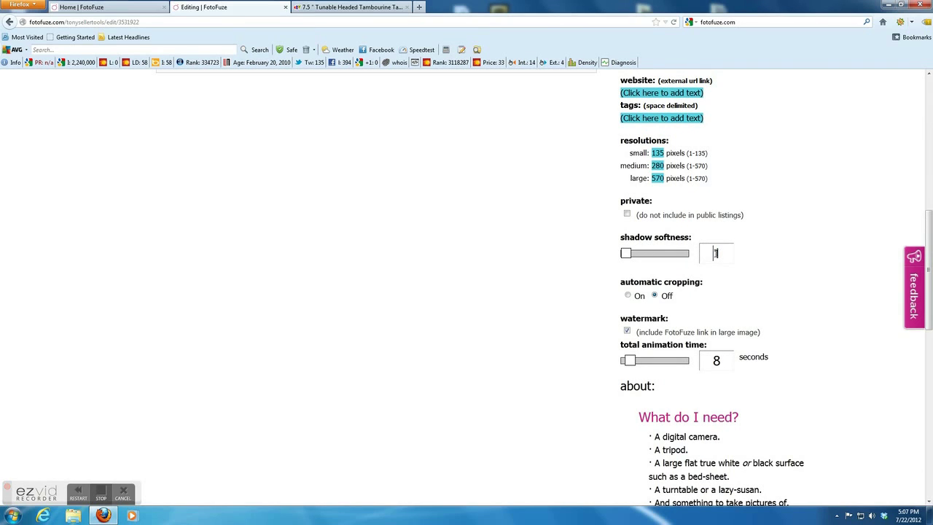
Step: Set shadow softness to 2 and zoom the page in to read the settings
double_click(715, 253)
type("2")
key("ctrl+plus")
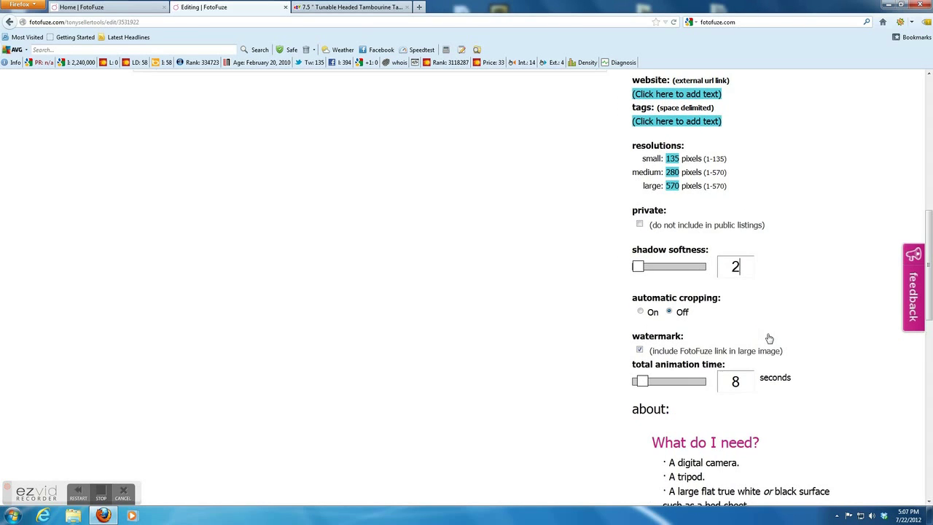
key("ctrl+plus")
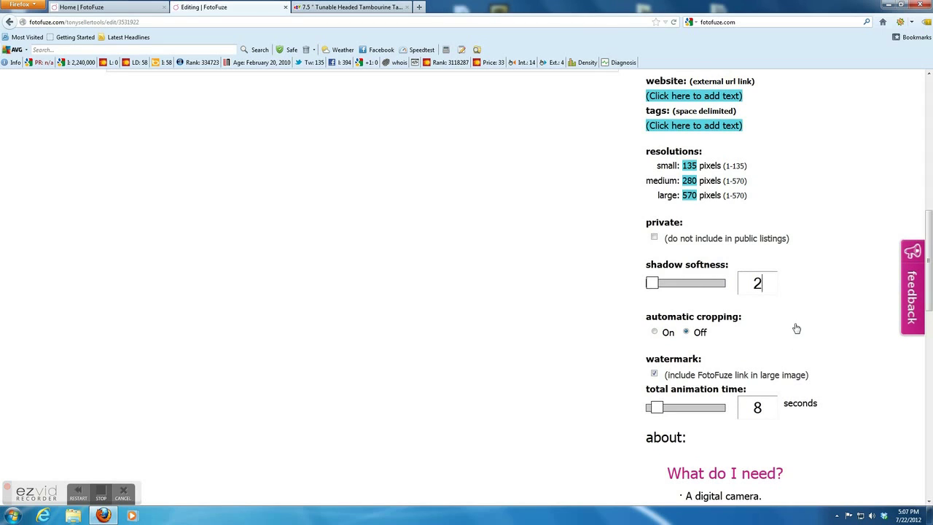
scroll(537, 416, "down", 5)
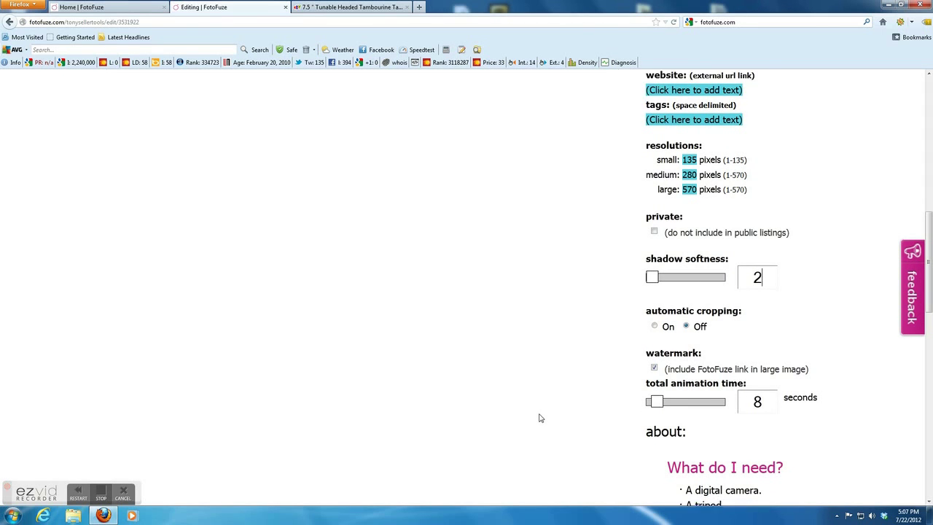
scroll(707, 256, "up", 3)
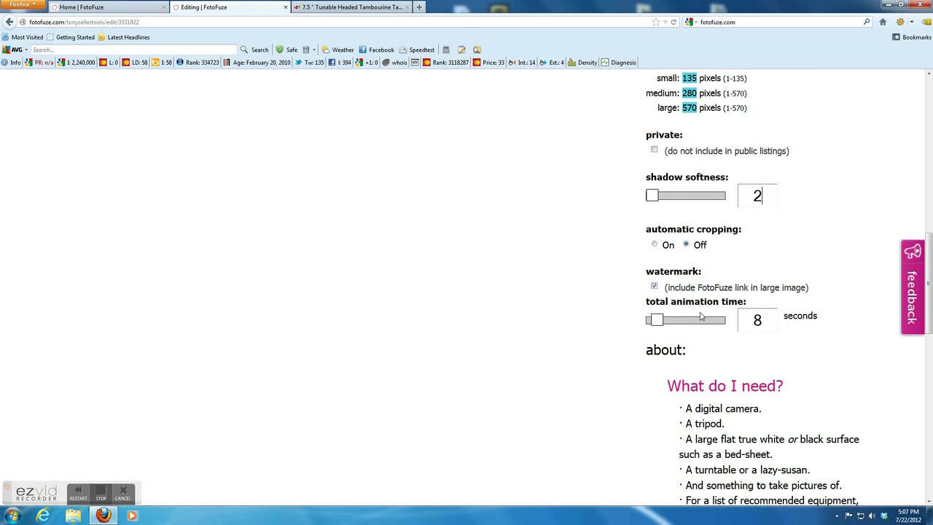
key("ctrl+plus")
key("ctrl+plus")
key("ctrl+plus")
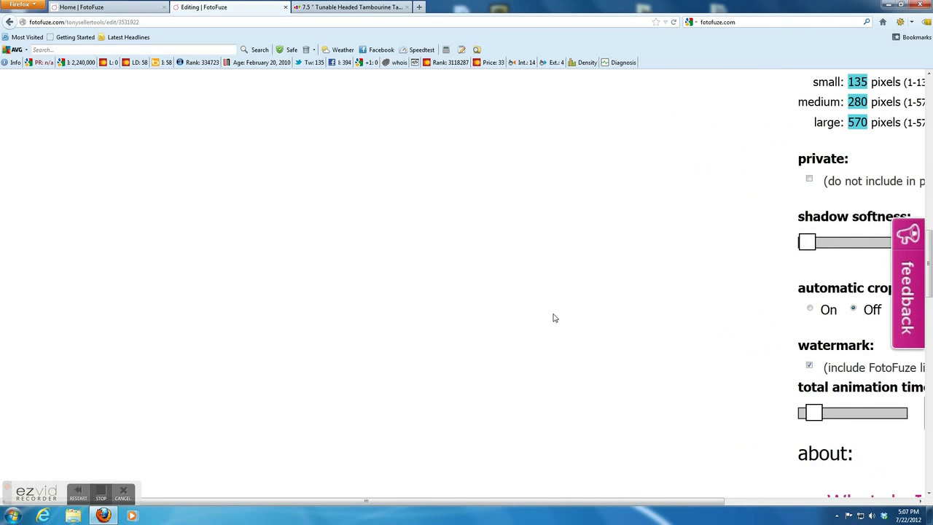
left_click_drag(918, 501, 916, 490)
key("ctrl+plus")
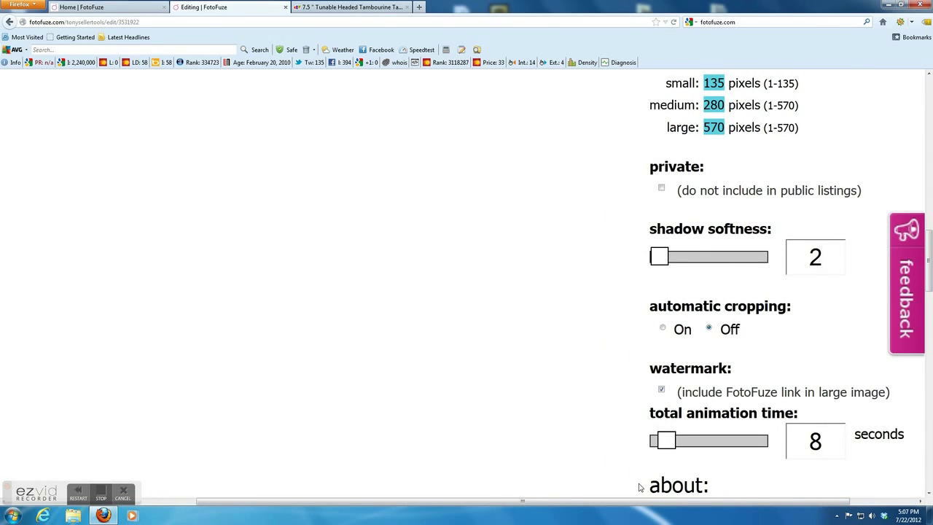
left_click_drag(638, 496, 707, 498)
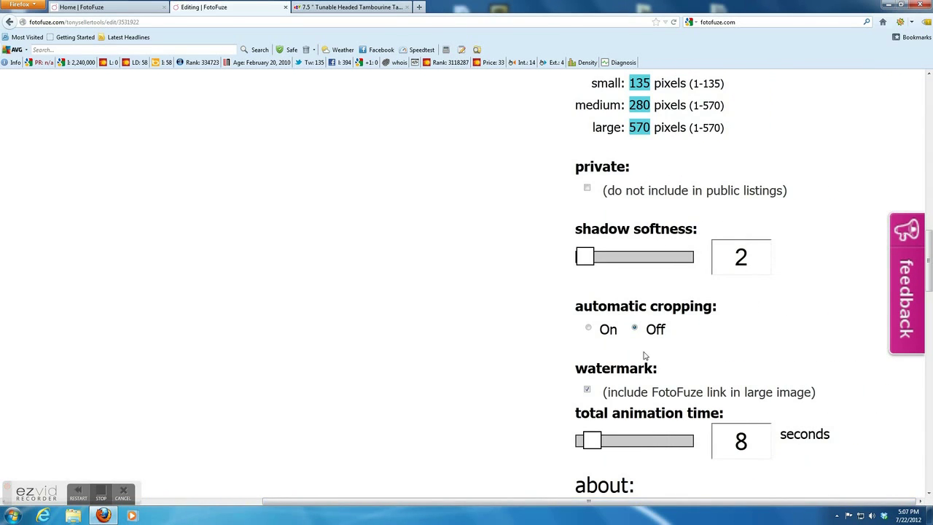
scroll(440, 308, "down", 6)
scroll(439, 308, "up", 3)
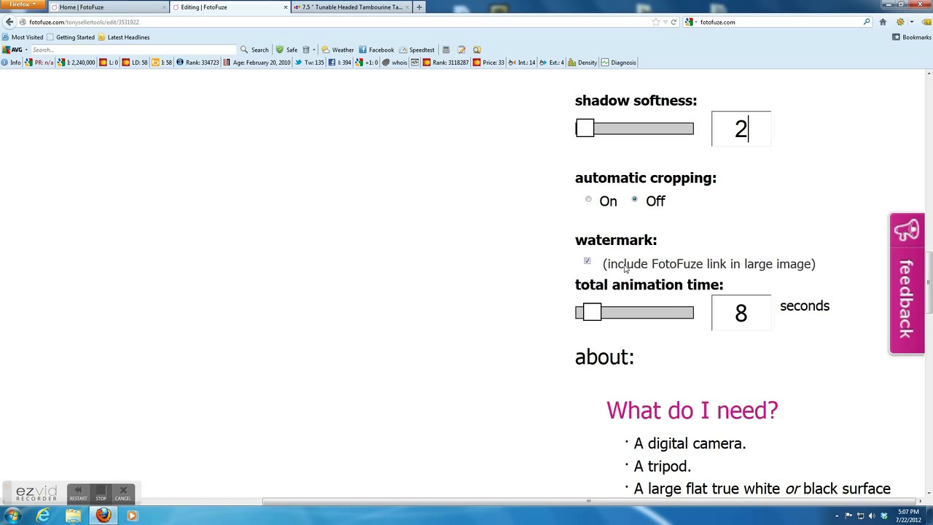
Step: Turn off the FotoFuze watermark and change total animation time from 8 to 12 seconds
left_click(588, 263)
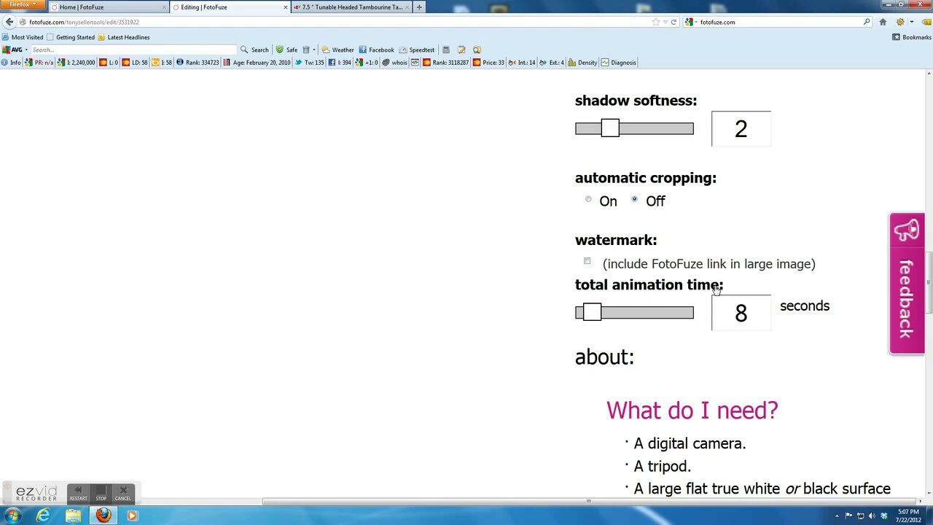
double_click(741, 313)
type("12")
left_click(531, 308)
scroll(332, 262, "up", 10)
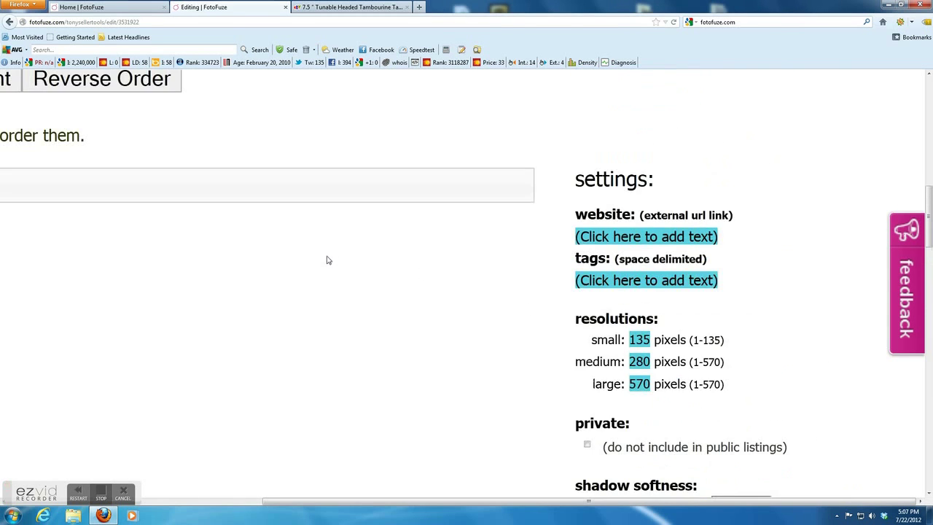
Step: Start a product-photo upload and browse to the Desktop's 'fotofuze 360view' folder
scroll(419, 386, "down", 5, "ctrl")
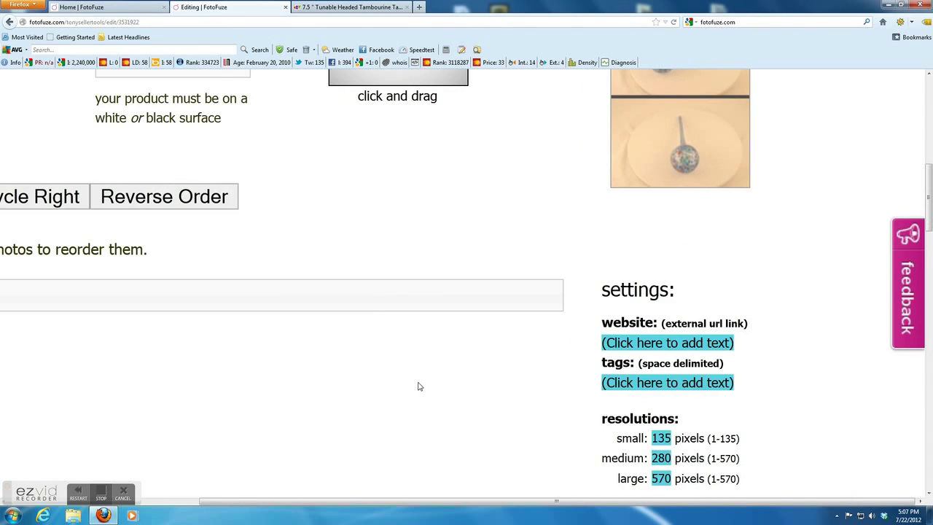
scroll(413, 387, "up", 5)
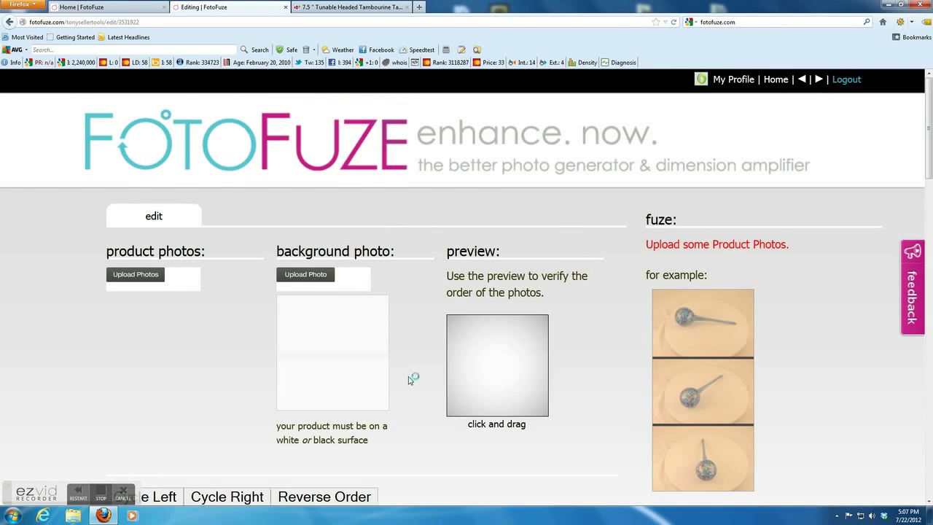
scroll(182, 355, "up", 3, "ctrl")
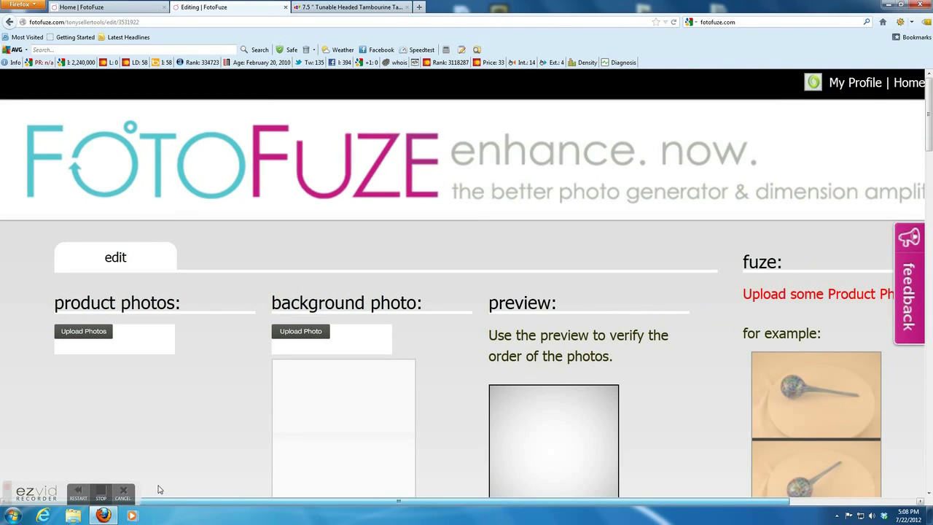
scroll(179, 430, "up", 2, "ctrl")
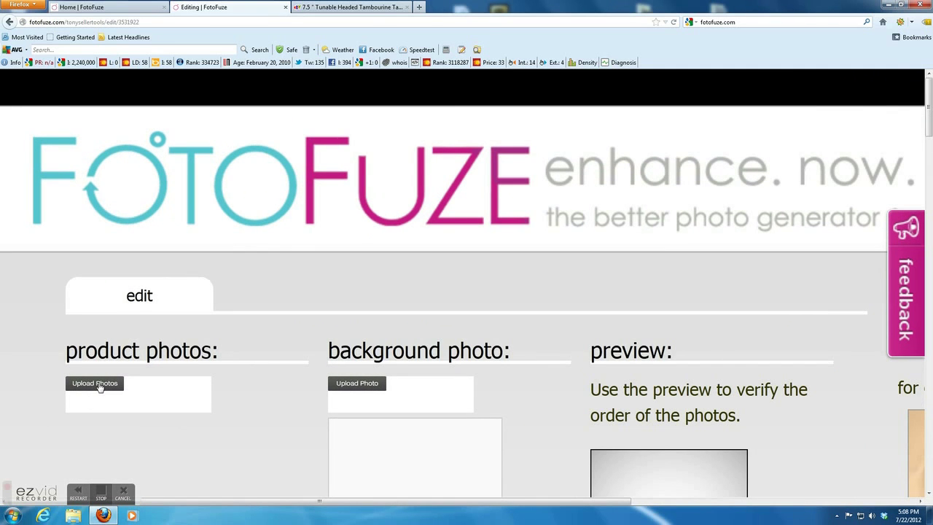
left_click(95, 383)
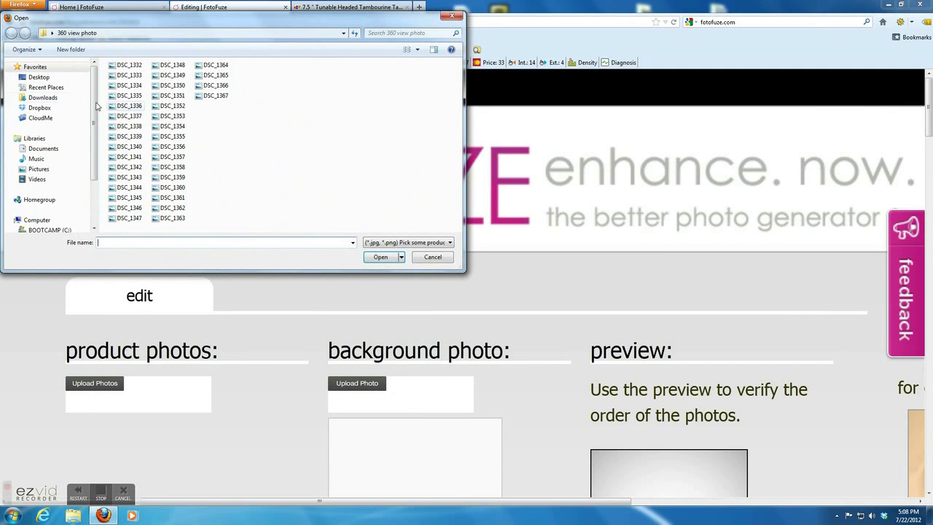
left_click(342, 33)
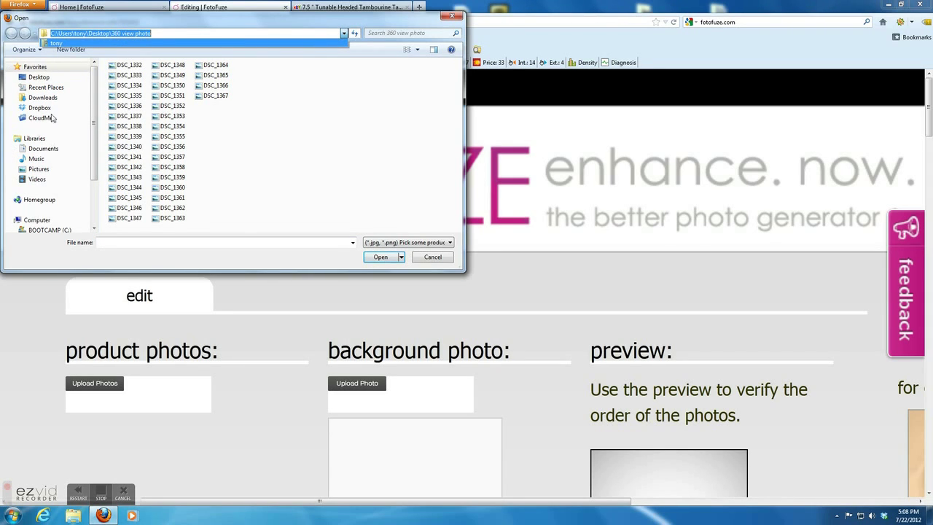
left_click(42, 78)
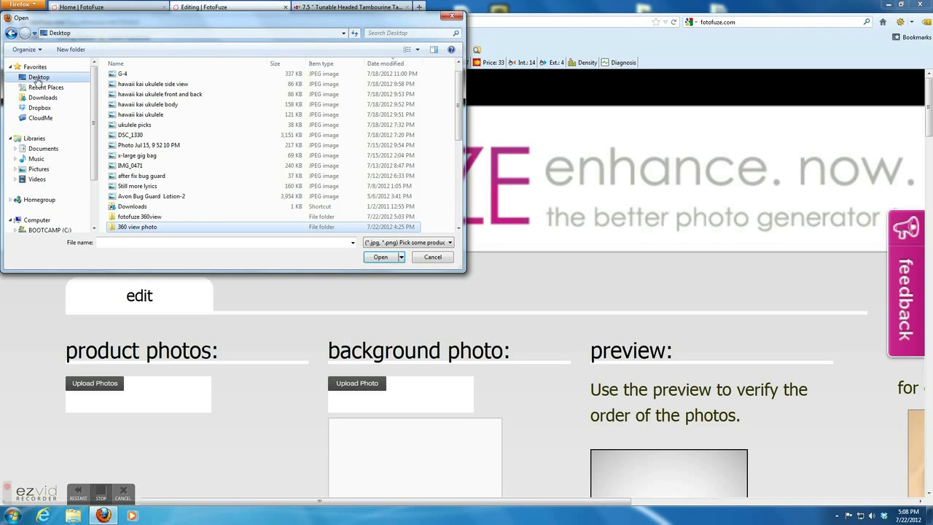
double_click(148, 217)
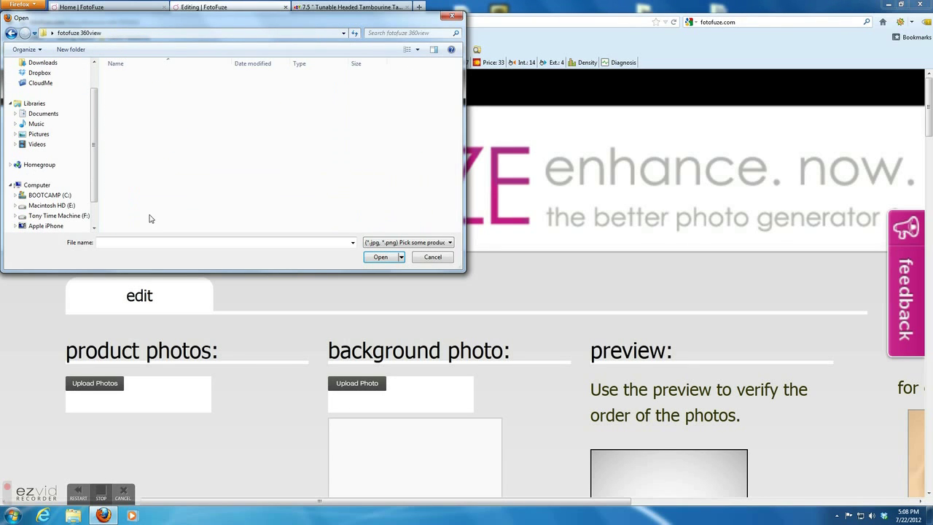
left_click_drag(458, 97, 449, 169)
scroll(449, 169, "up", 3)
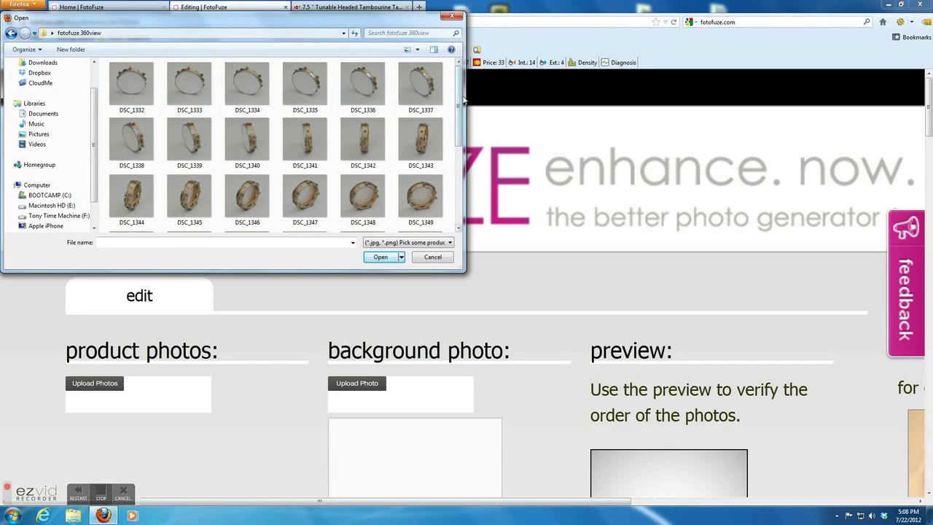
left_click_drag(461, 101, 448, 187)
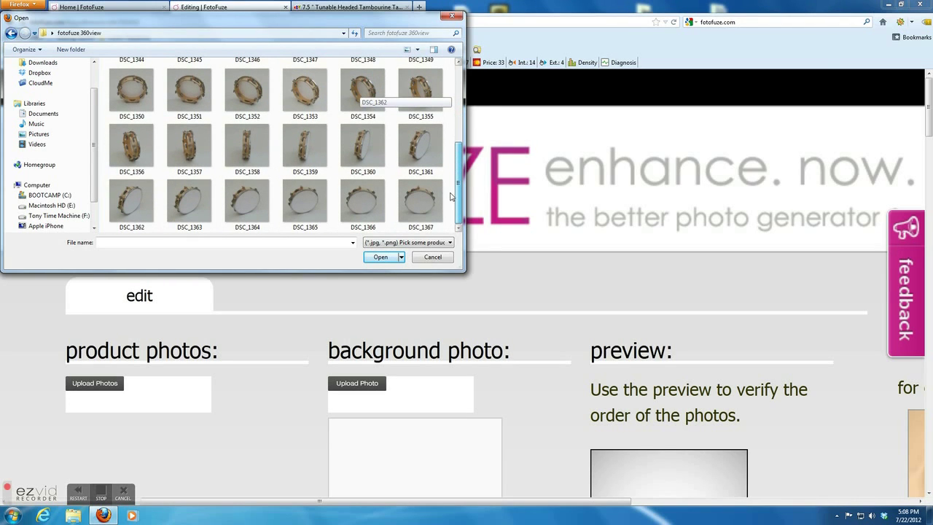
scroll(462, 201, "up", 3)
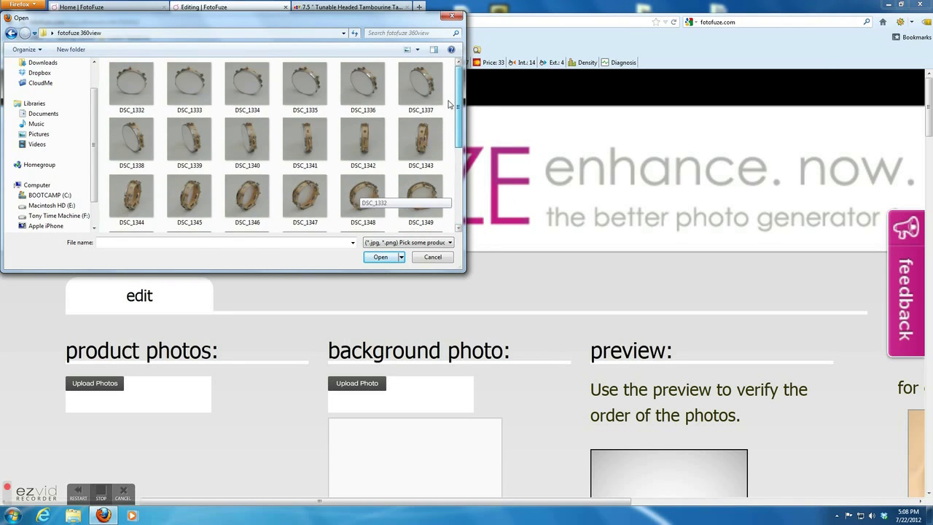
Step: Show files in Details view, select DSC_1332 through DSC_1367, and open them for upload
left_click(417, 50)
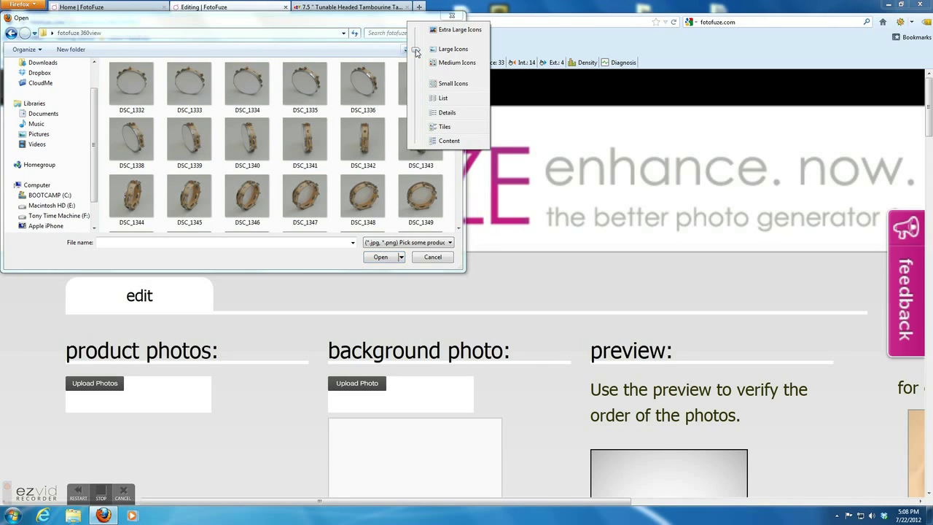
left_click(449, 114)
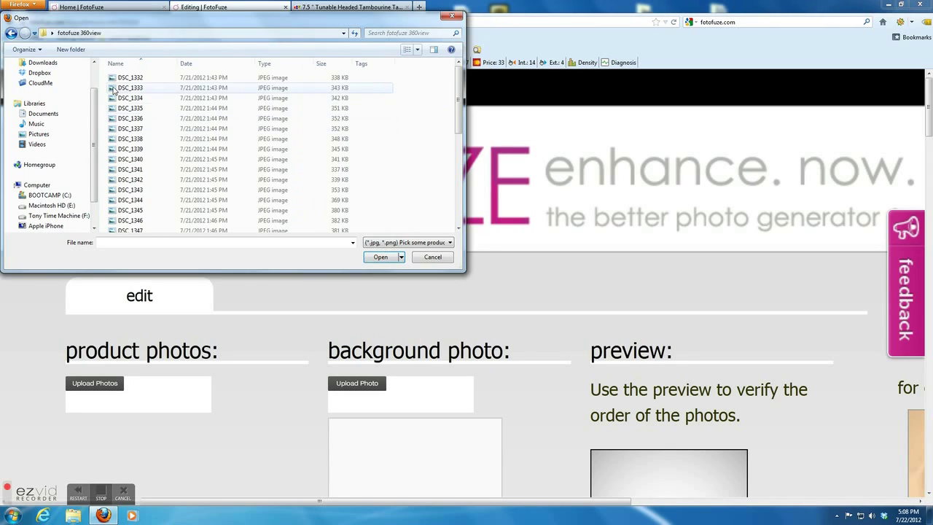
left_click(148, 78)
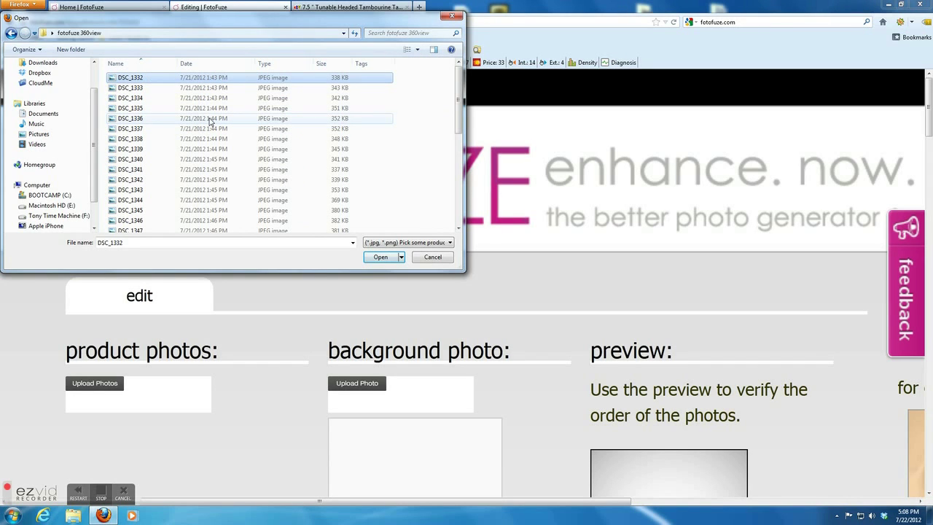
key("shift+Down")
key("shift+Down")
key("shift+Down")
key("shift+Down")
key("shift+Down")
key("shift+Down")
key("shift+Down")
key("shift+Down")
key("shift+Down")
key("shift+Down")
key("shift+Down")
key("shift+Down")
key("shift+Down")
key("shift+Down")
key("shift+Down")
key("shift+Down")
key("shift+Down")
key("shift+Down")
key("shift+Down")
key("shift+Down")
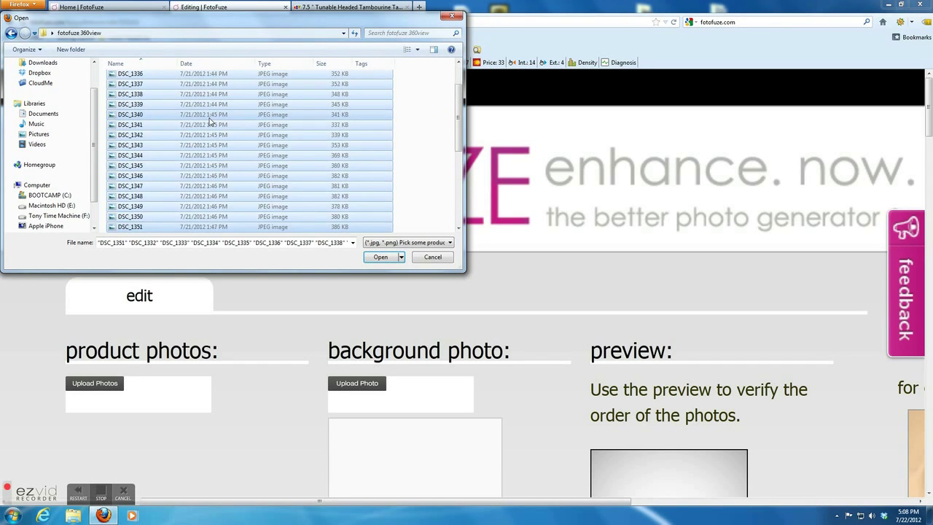
key("shift+Down")
key("shift+Down")
key("shift+Down")
key("shift+Down")
key("shift+Down")
key("shift+Down")
key("shift+Down")
key("shift+Down")
key("shift+Down")
key("shift+Down")
key("shift+Down")
key("shift+Down")
key("shift+Down")
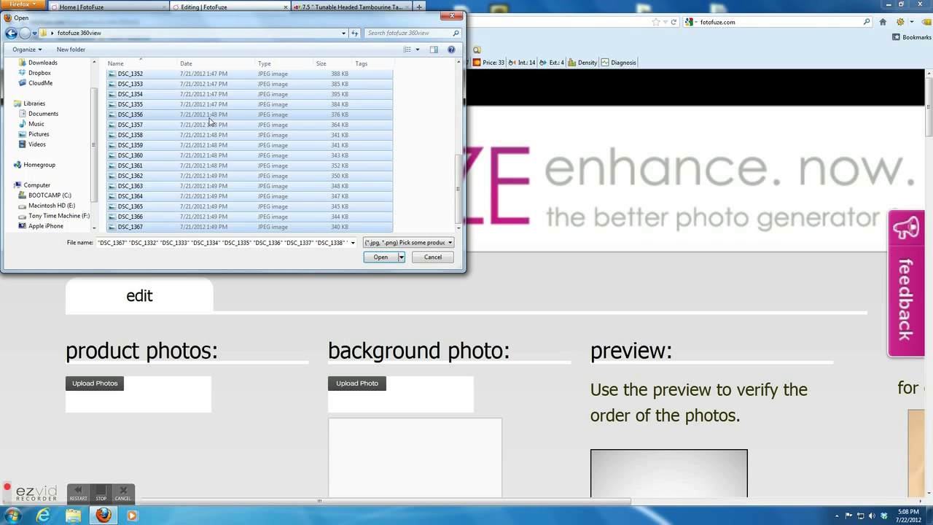
left_click(381, 256)
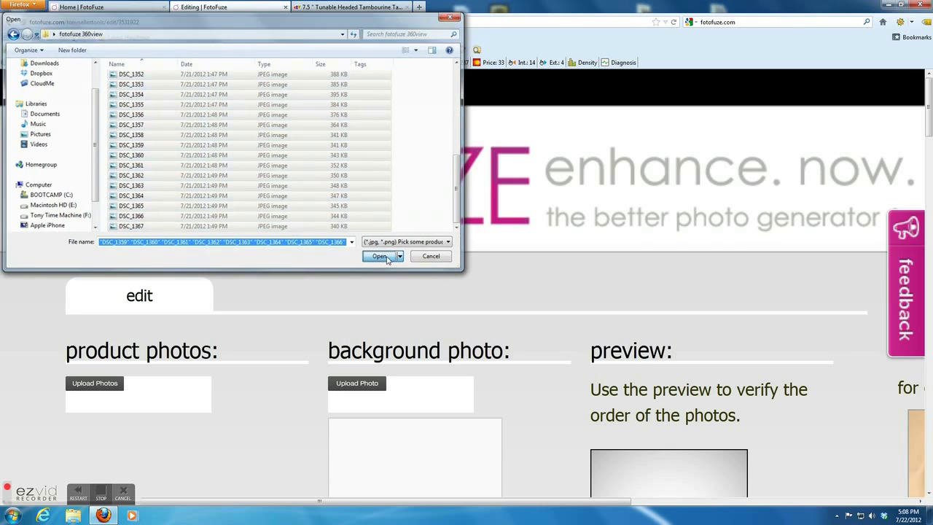
Step: After the tambourine uploads complete, click Finish to start processing the fuze
scroll(323, 302, "down", 5)
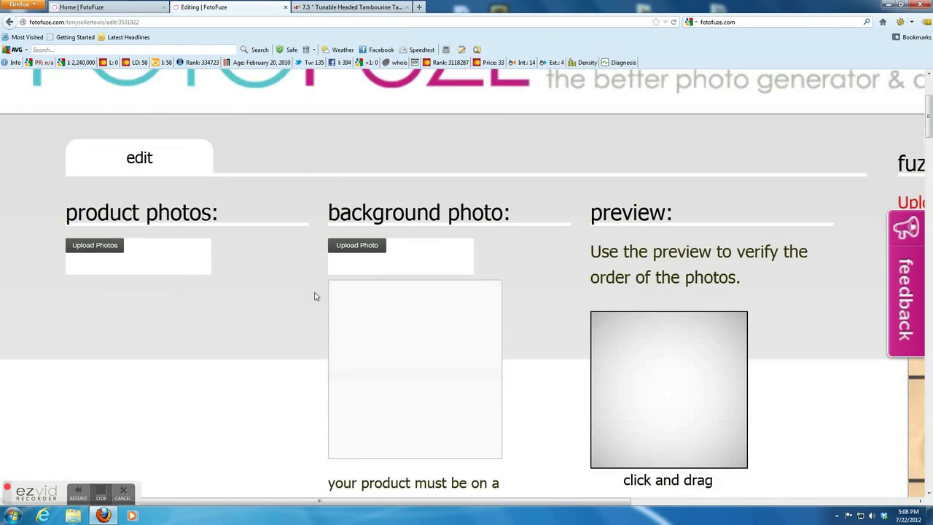
scroll(290, 301, "down", 3)
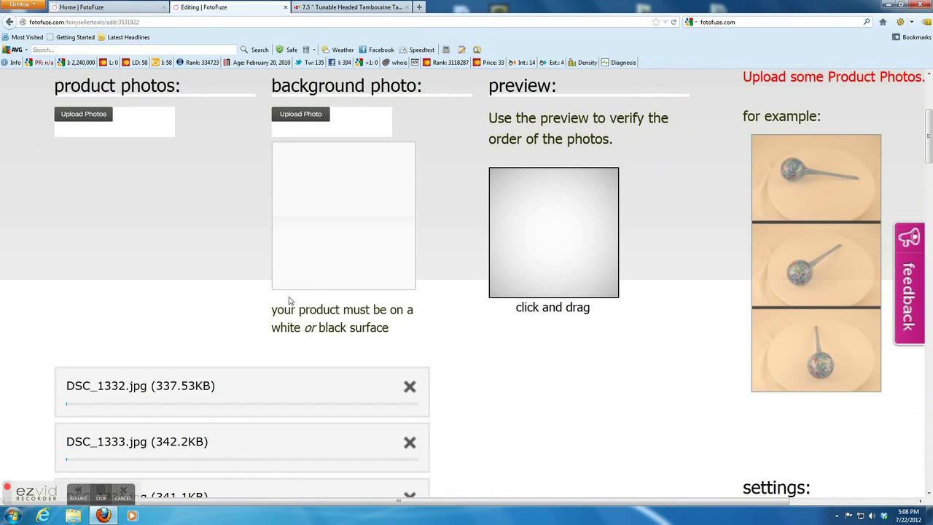
scroll(290, 300, "down", 2)
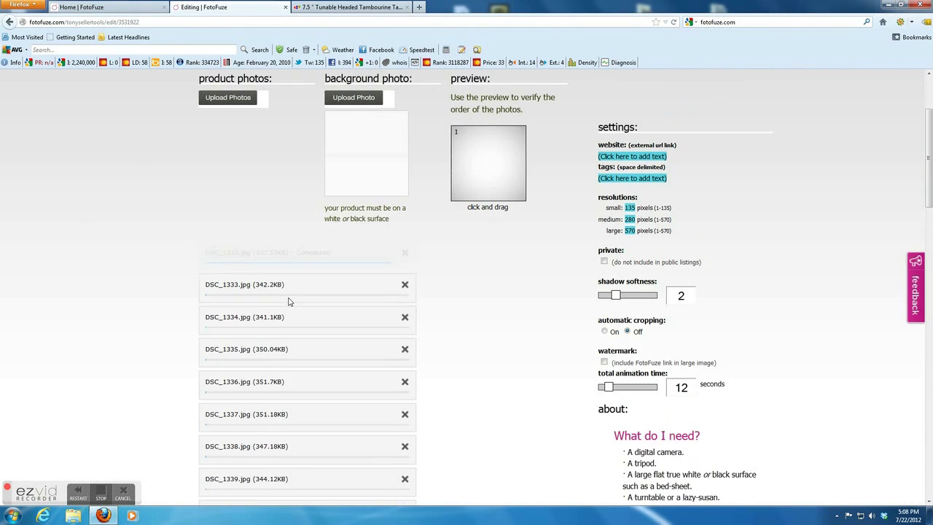
scroll(447, 321, "down", 2)
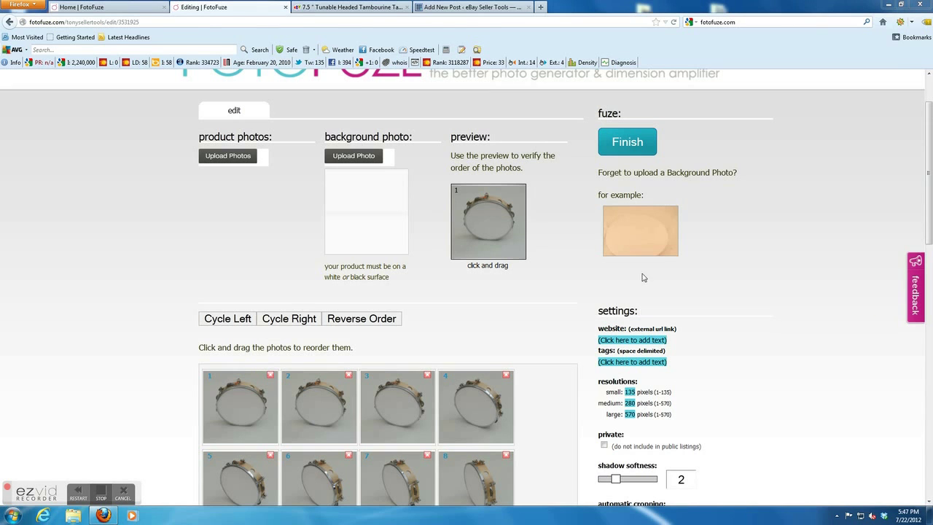
left_click(648, 143)
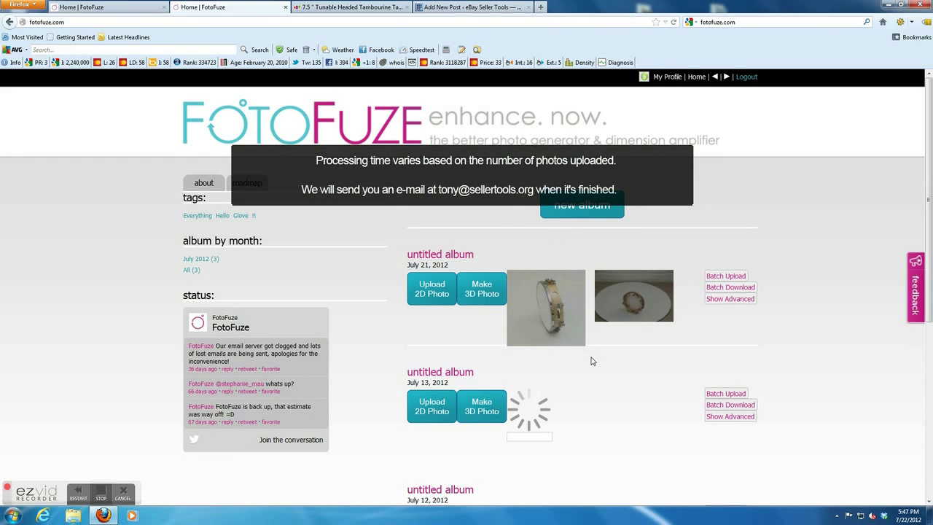
Step: Open the finished July 13 tambourine album and scroll down to its 360° view and size options
scroll(312, 270, "down", 2)
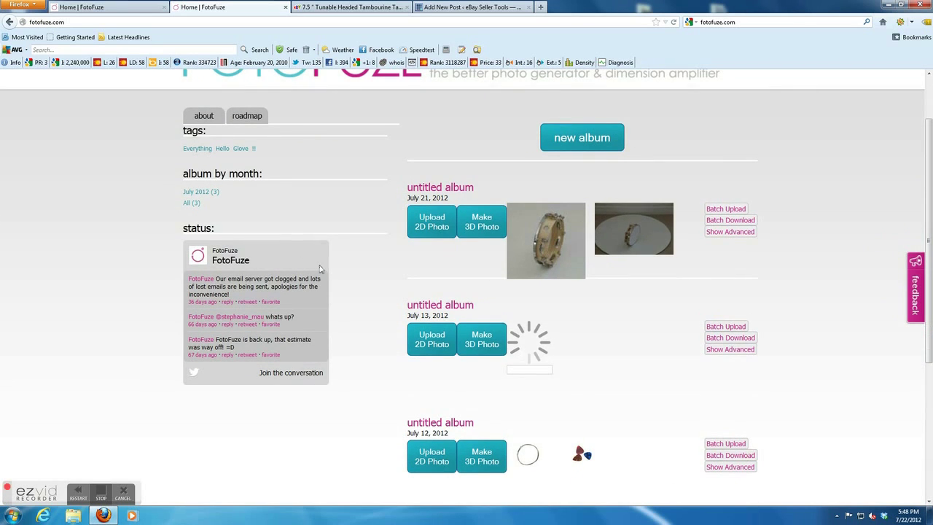
scroll(362, 335, "down", 4)
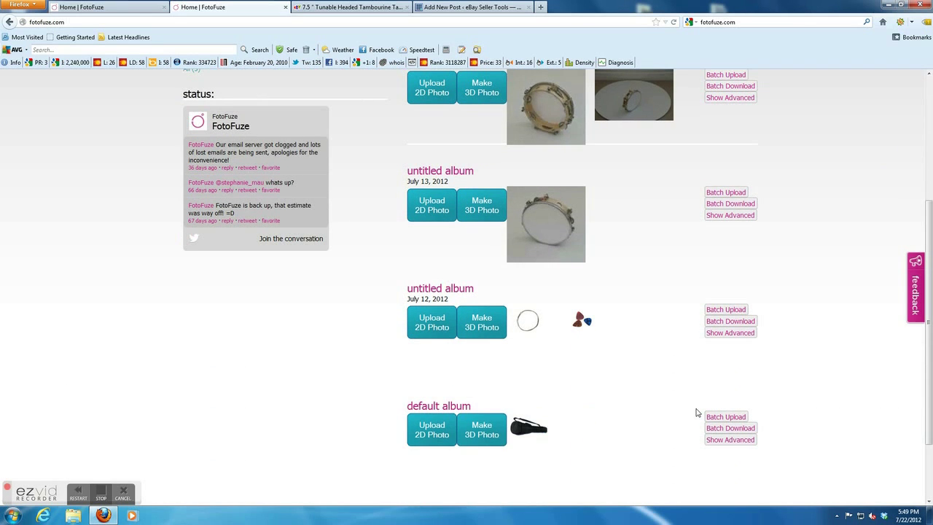
left_click(549, 220)
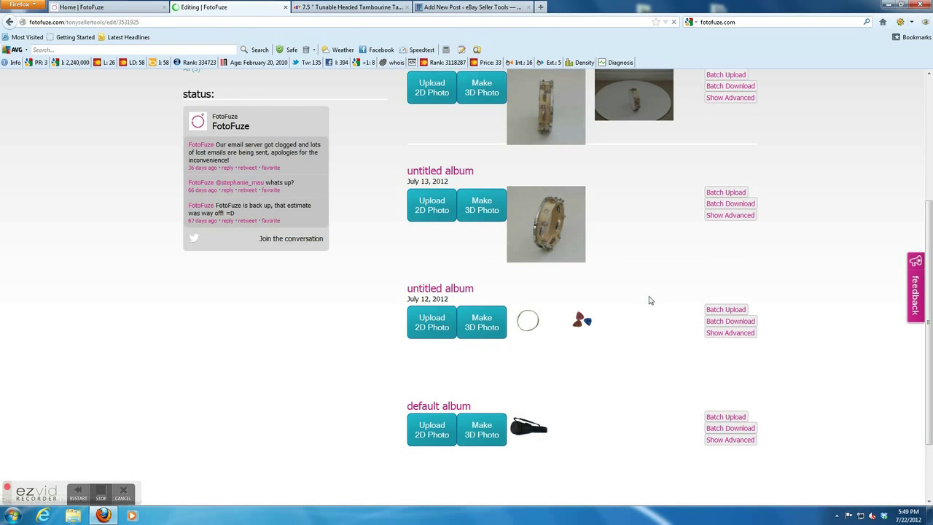
scroll(651, 333, "down", 2)
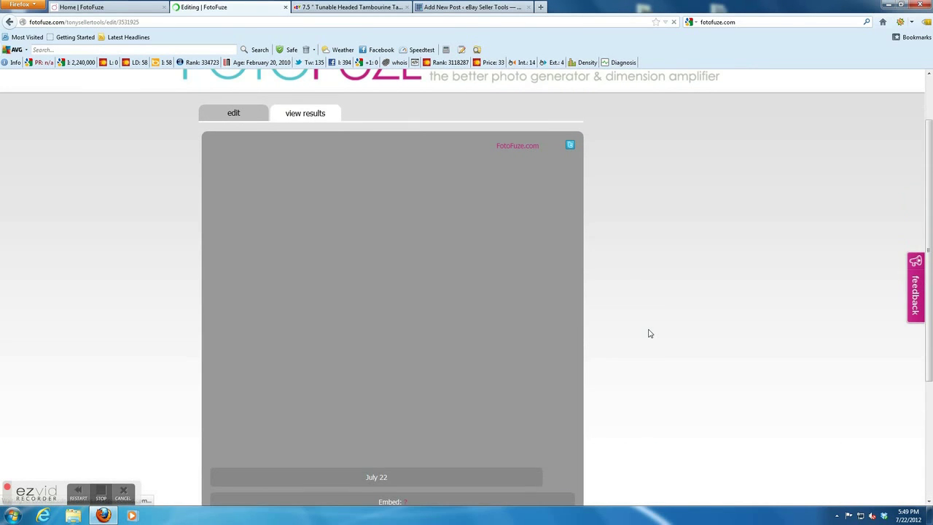
scroll(652, 334, "down", 2)
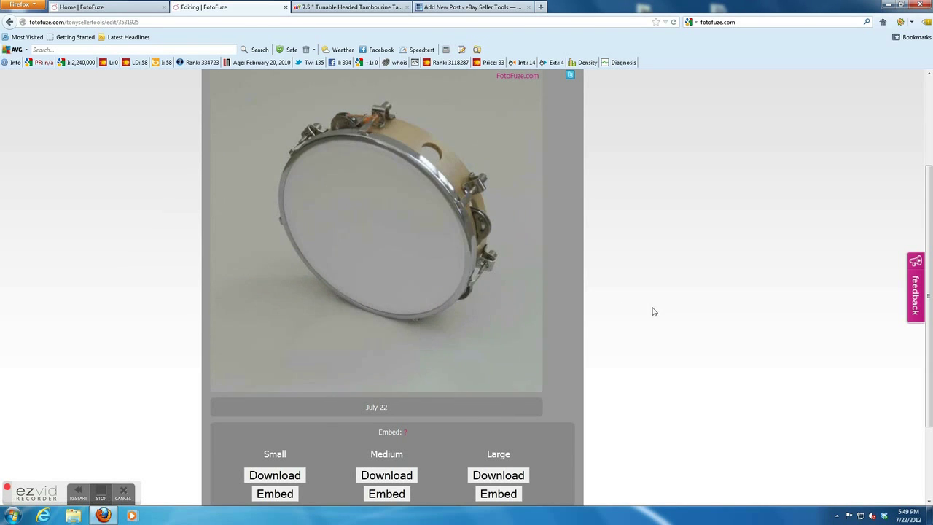
scroll(567, 299, "down", 2)
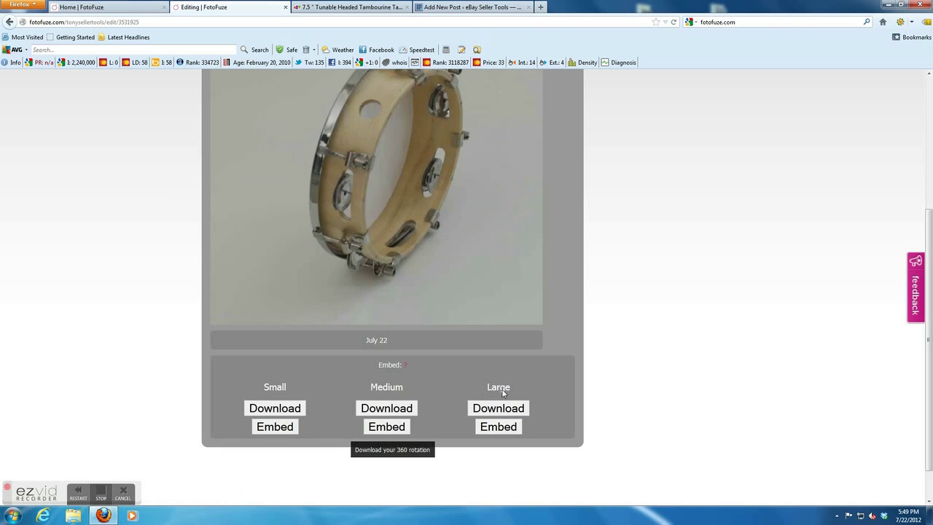
Step: Copy the Large 360° embed code and return to the eBay tambourine listing tab
left_click(500, 428)
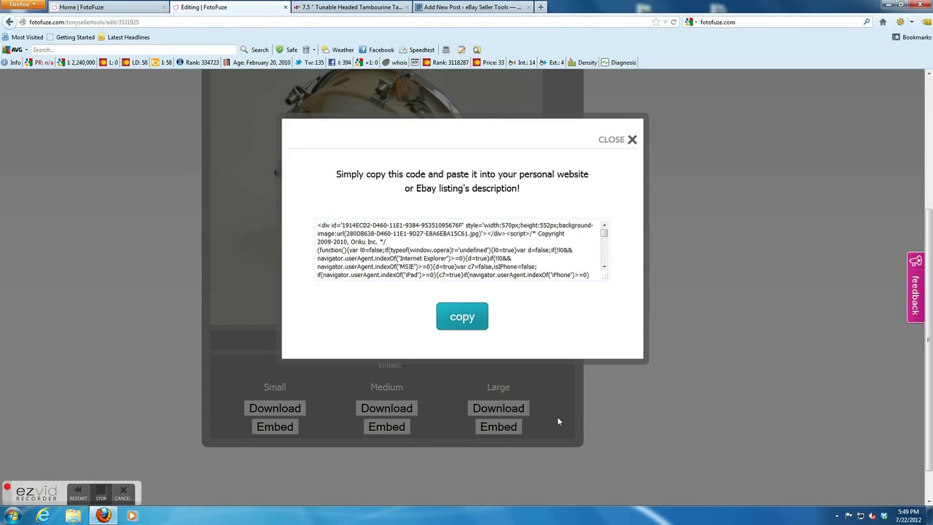
left_click(469, 318)
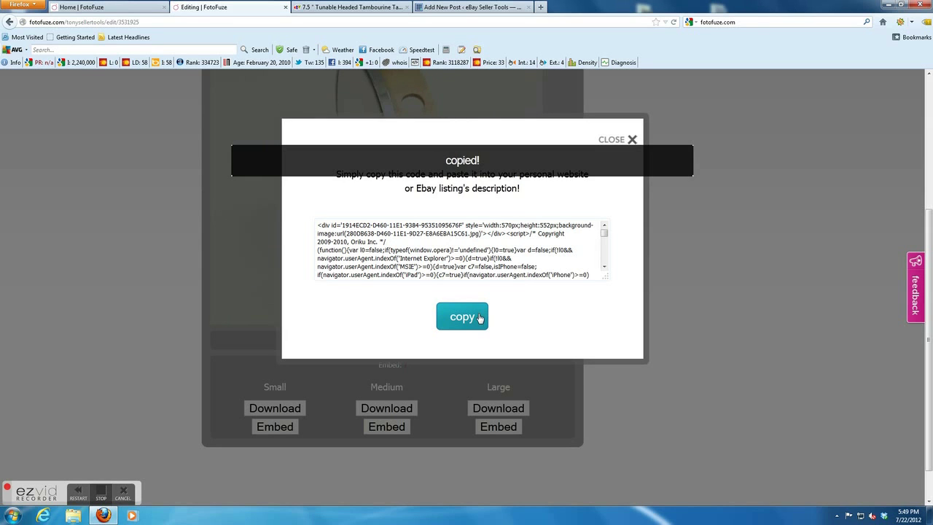
left_click(297, 7)
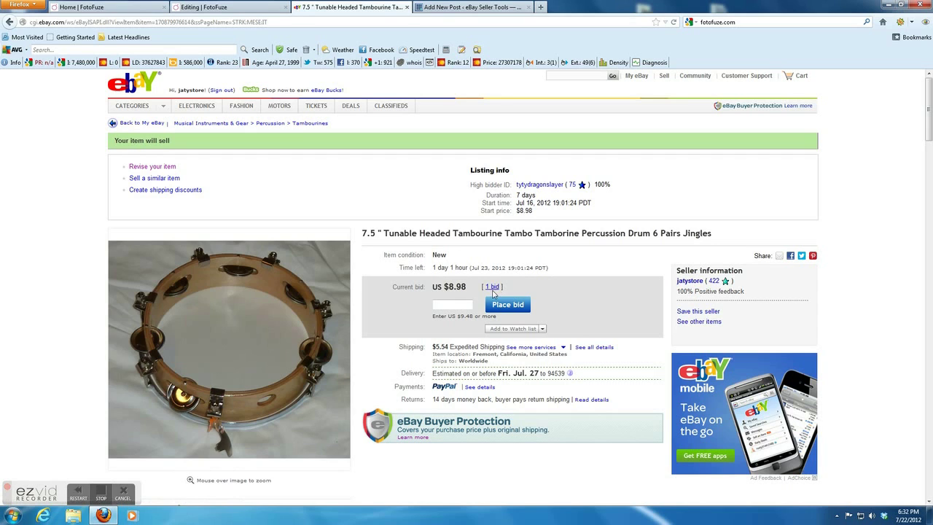
Step: Choose 'Revise your item' and scroll to the Description section's HTML editor box
left_click(153, 166)
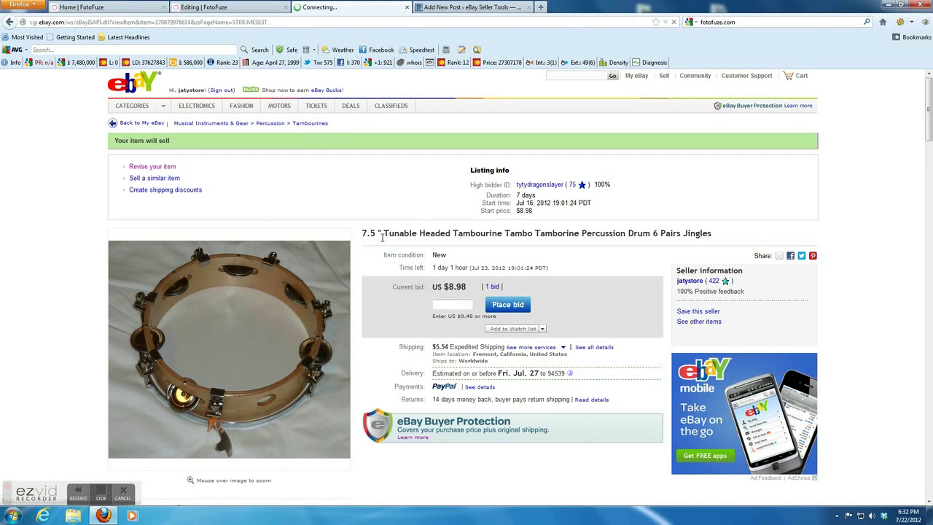
scroll(404, 241, "down", 5)
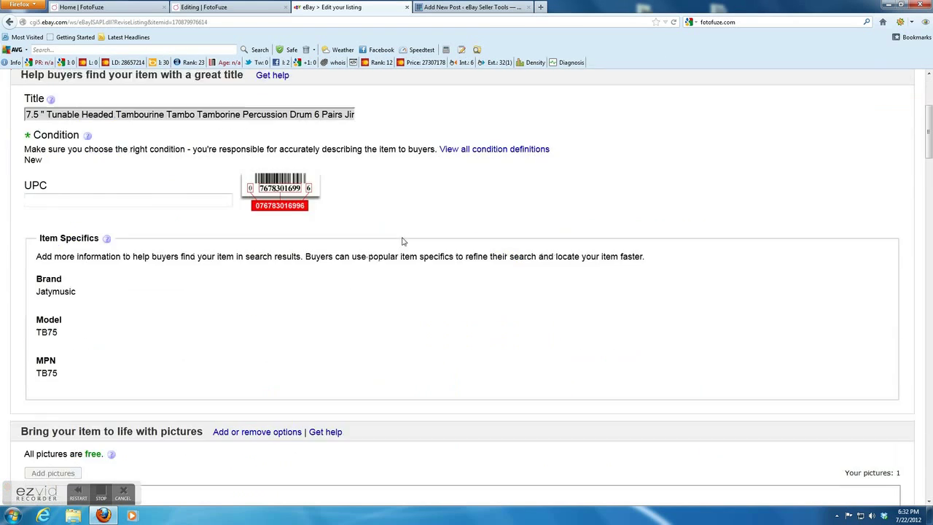
scroll(403, 242, "down", 6)
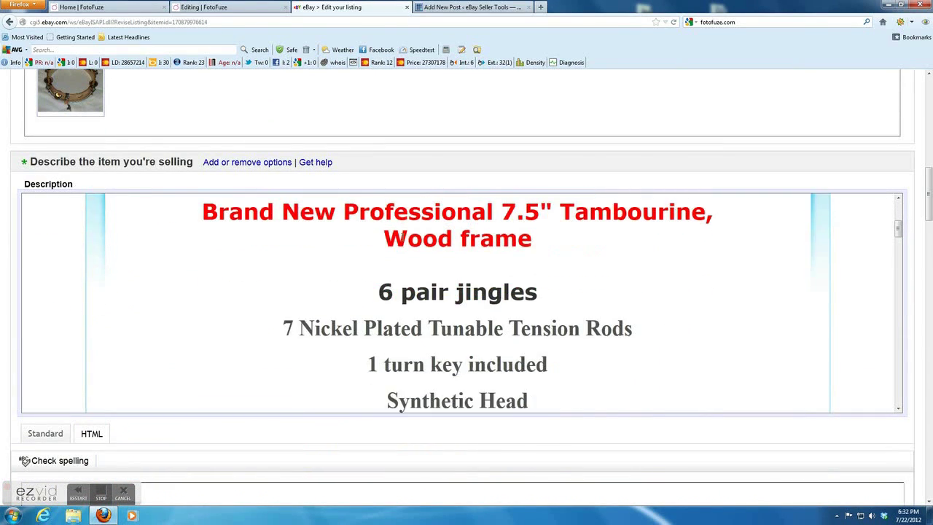
scroll(264, 372, "down", 5)
scroll(250, 379, "down", 3)
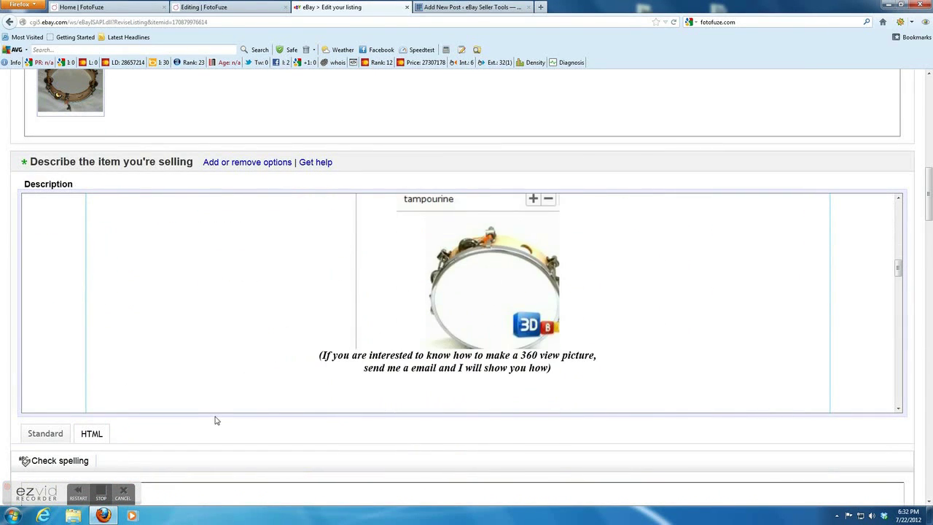
scroll(214, 419, "up", 2)
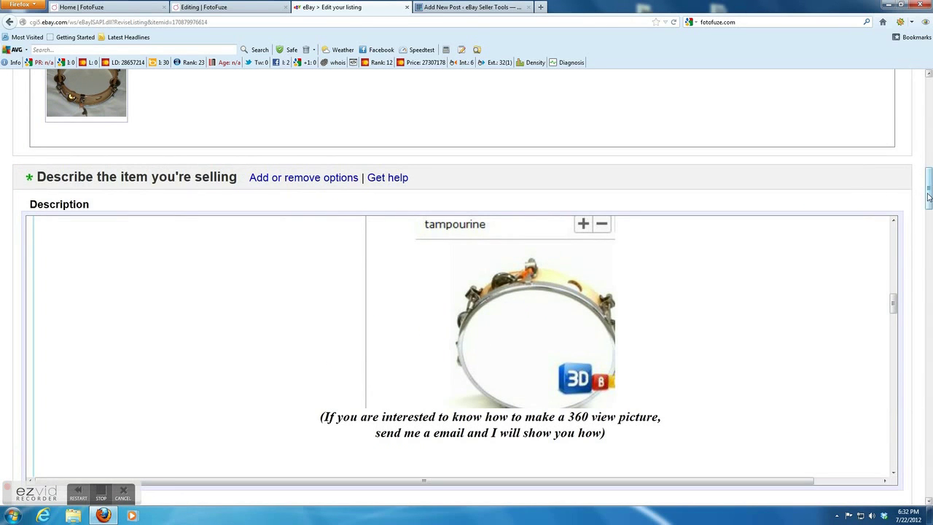
scroll(925, 198, "down", 6)
scroll(926, 198, "up", 2)
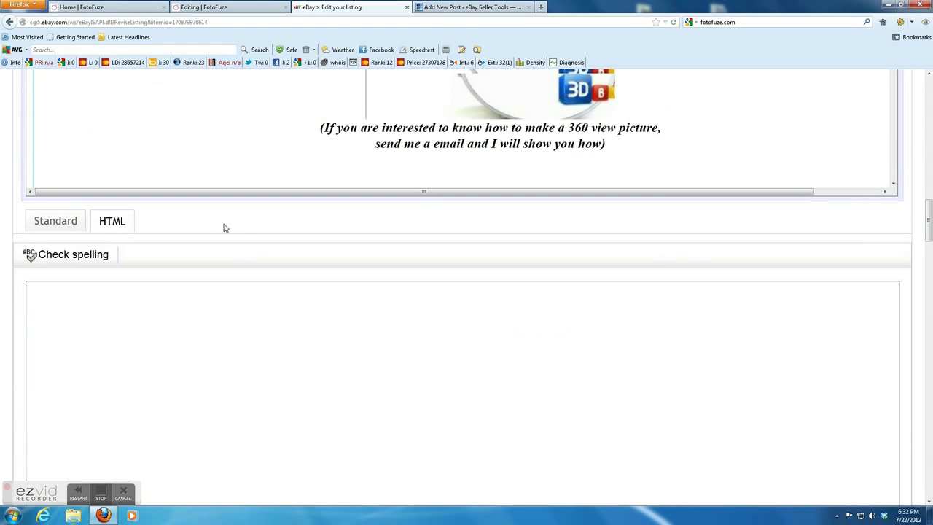
Step: Complete the closing </center> tag, add a blank line, and paste the FotoFuze embed script between the tags
scroll(224, 228, "up", 1)
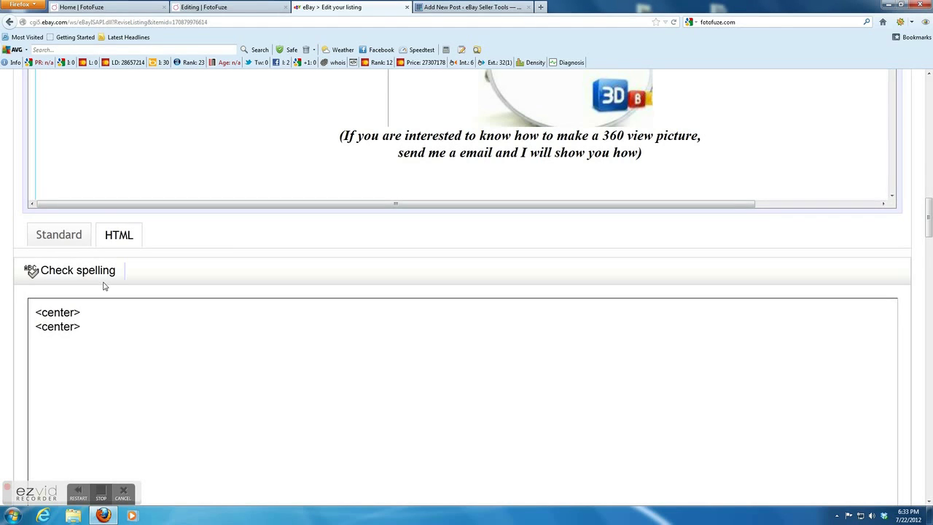
type("/")
key("Return")
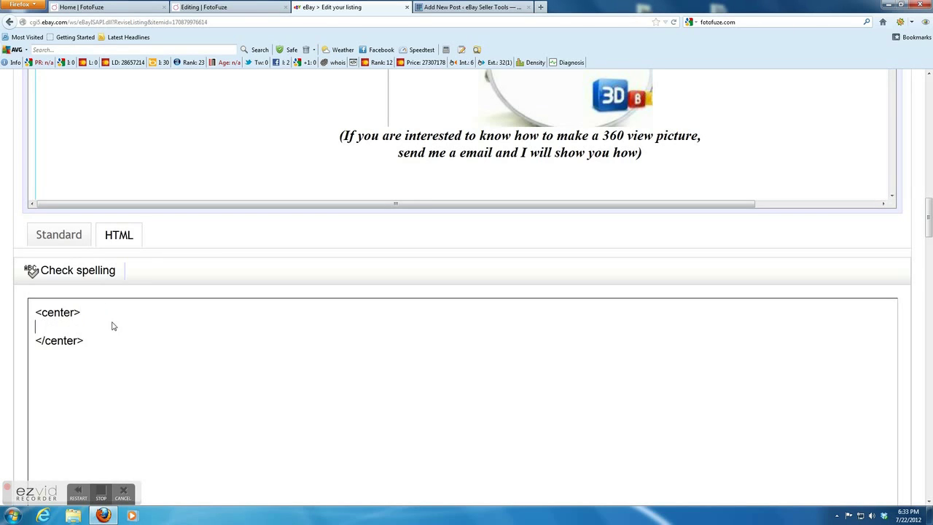
right_click(84, 329)
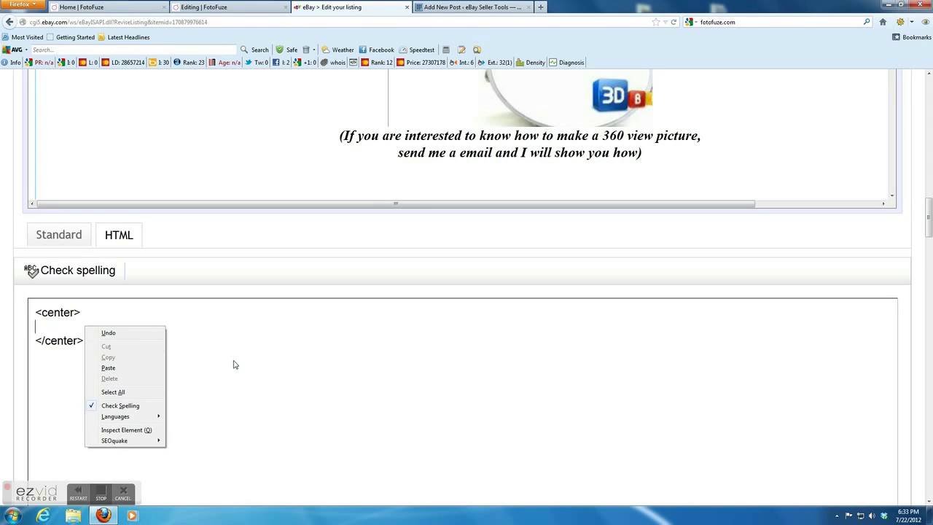
left_click(108, 368)
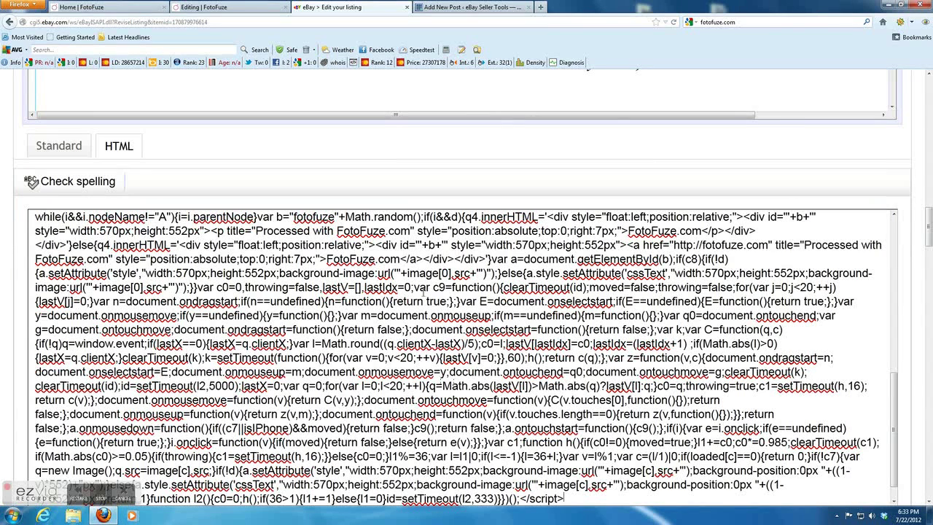
scroll(421, 312, "down", 1)
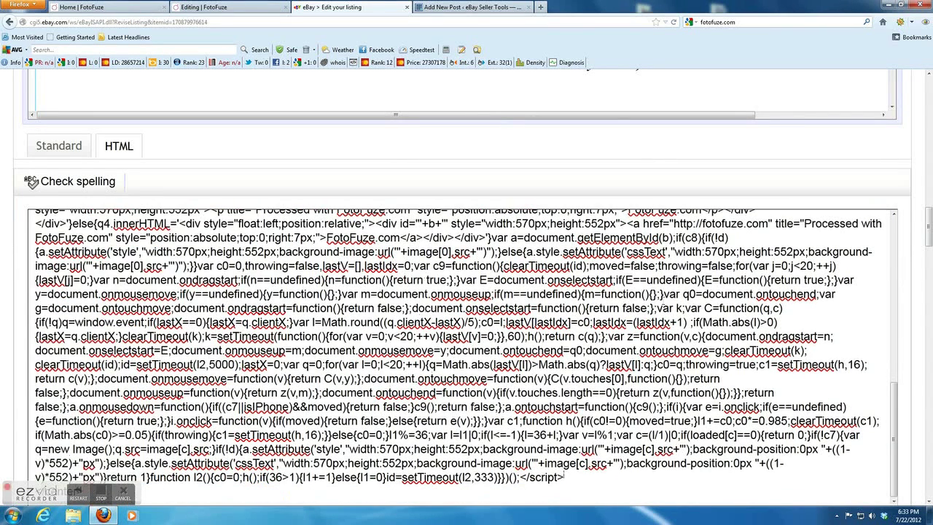
Step: Scroll through the eBay listing preview down to the embedded FotoFuze 360° tambourine view
scroll(851, 250, "down", 4)
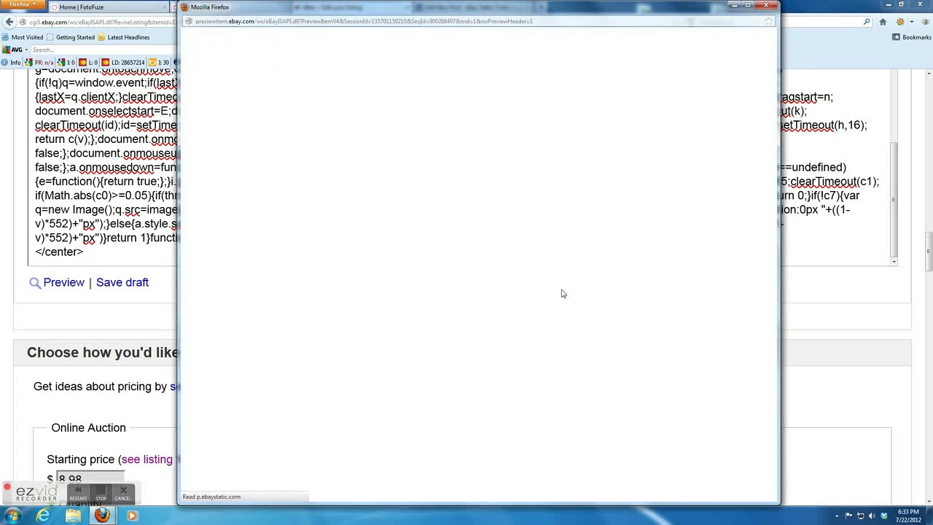
scroll(595, 311, "down", 15)
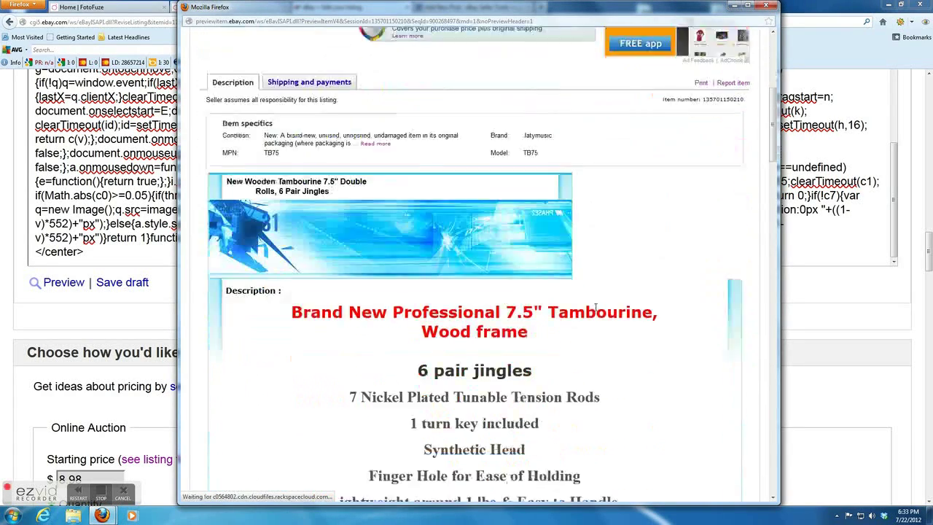
scroll(594, 309, "down", 15)
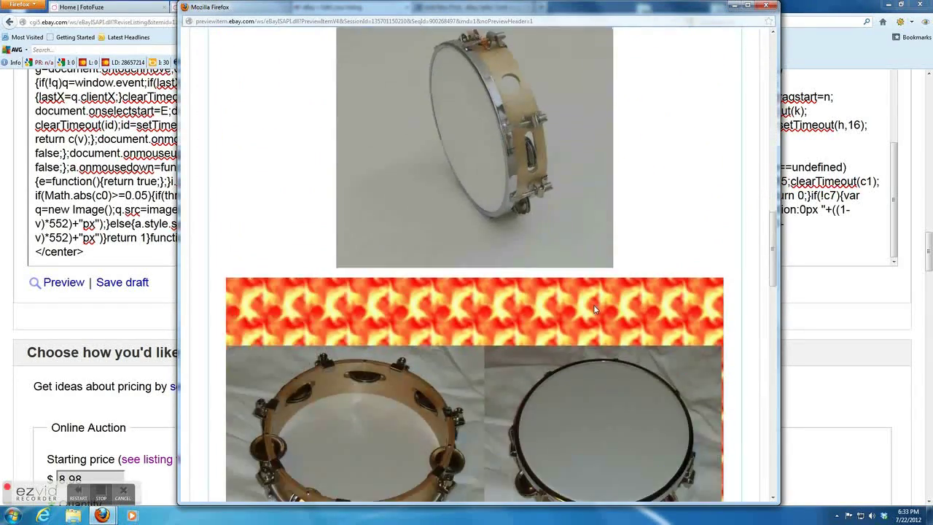
scroll(593, 308, "down", 15)
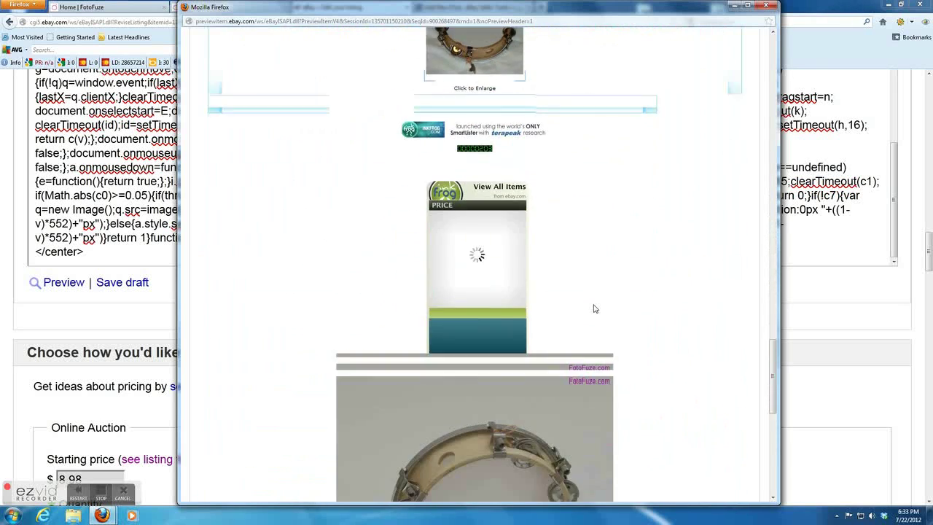